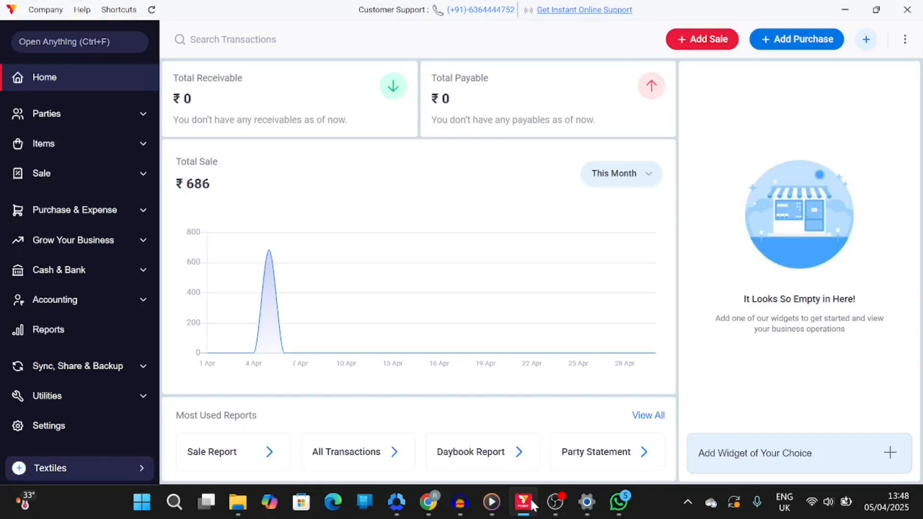
Review the general settings, opening and closing the Add Firm and passcode setup dialogs without changes
click(30, 425)
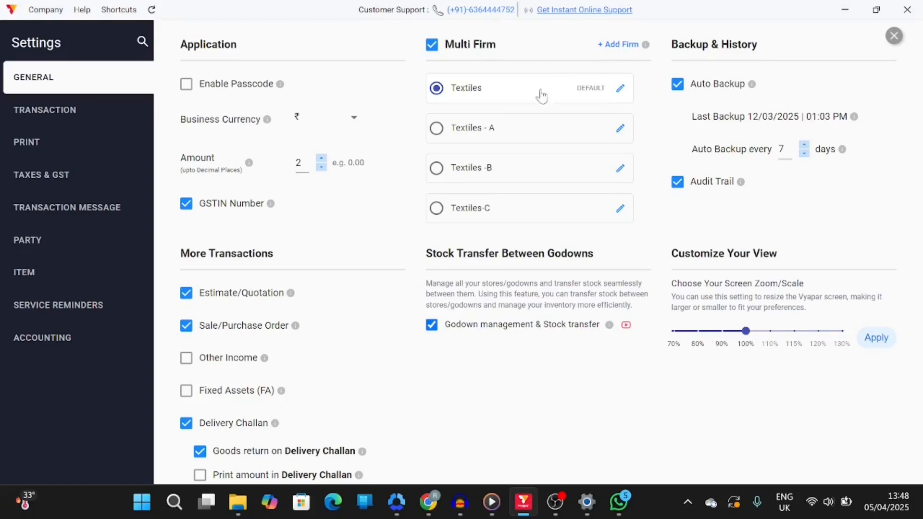
click(610, 45)
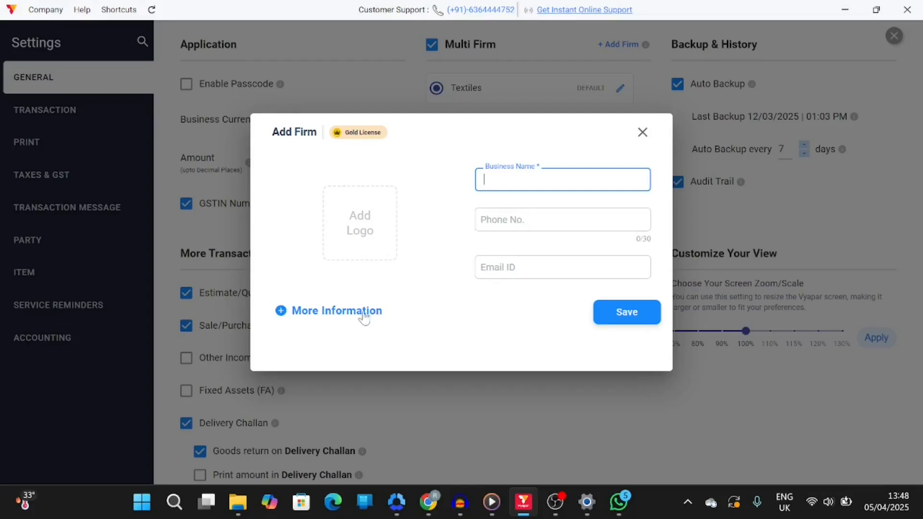
click(643, 132)
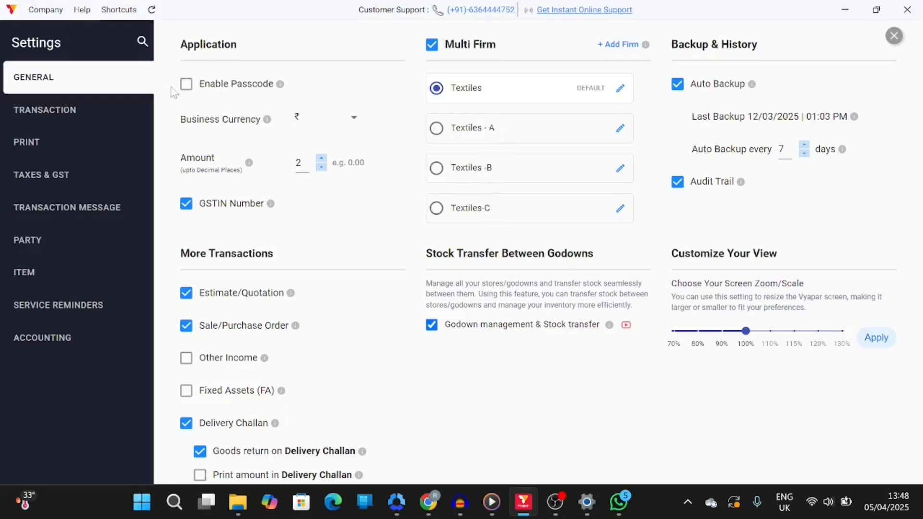
click(186, 85)
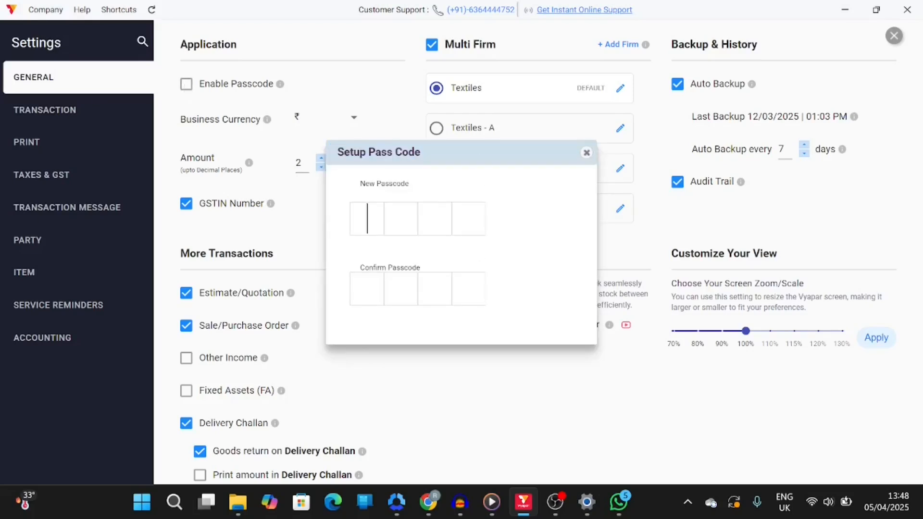
click(586, 153)
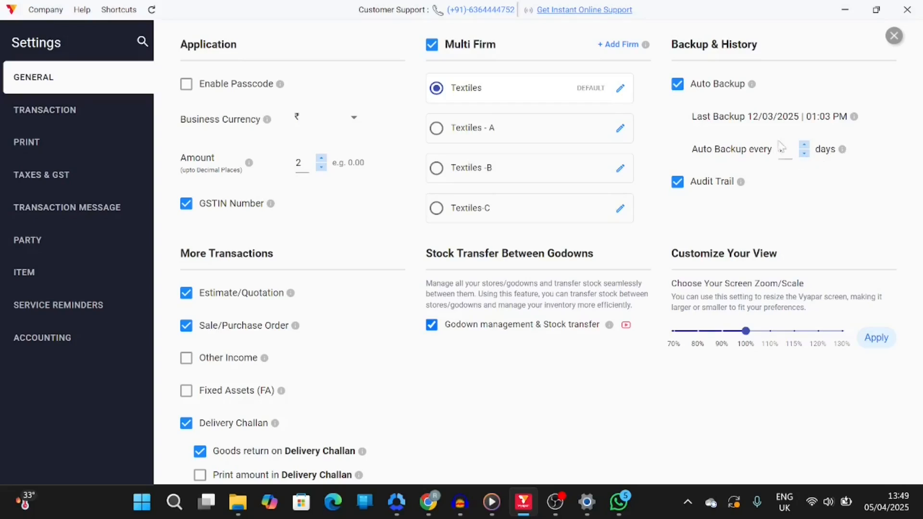
click(894, 36)
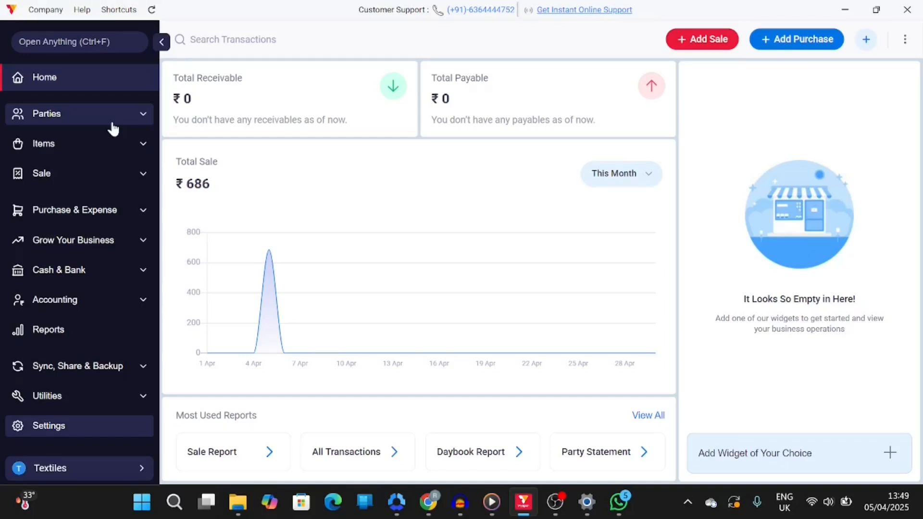
Start adding a new item from Item Details and name it Shirt
click(80, 147)
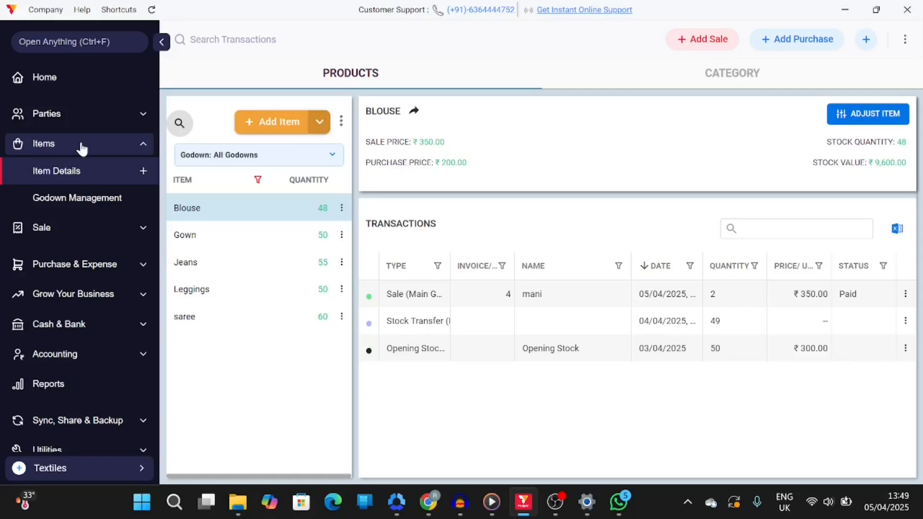
click(86, 180)
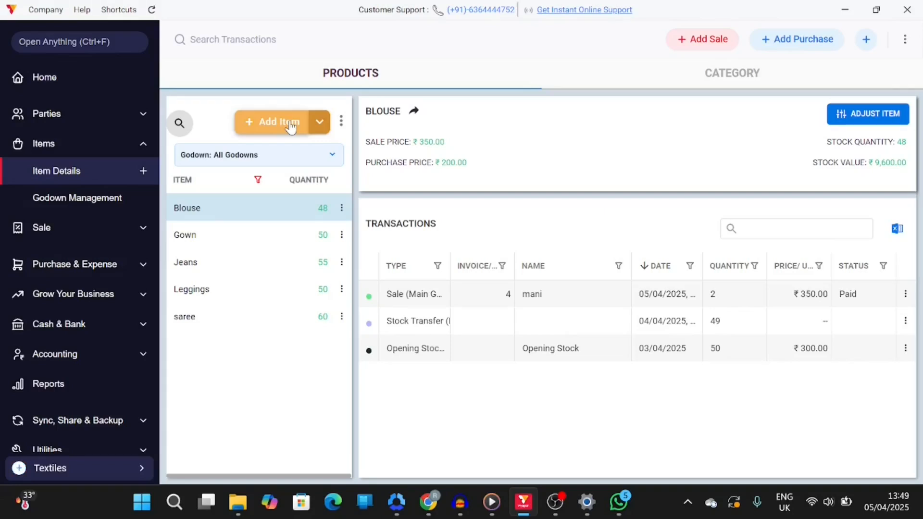
click(253, 123)
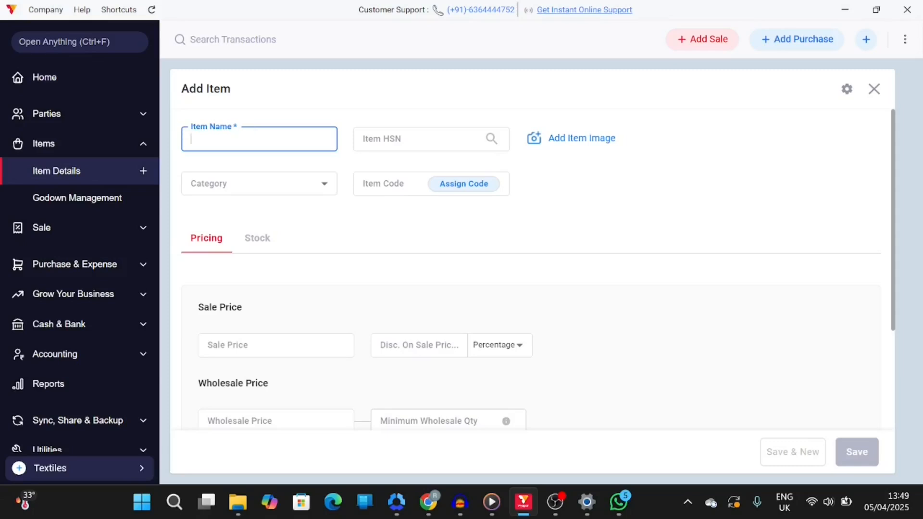
text(Sh)
text(iet)
key(BackSpace)
key(BackSpace)
text(rt)
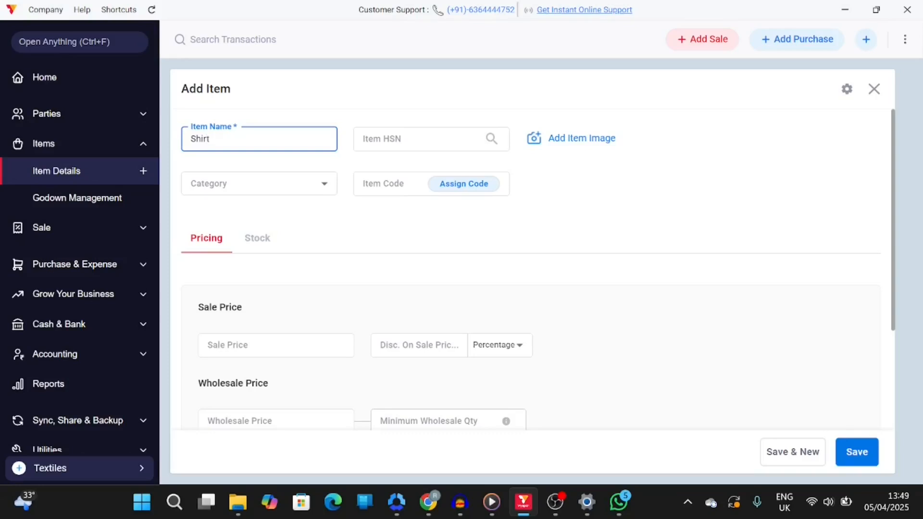
Search the HSN codes for Shirt and set the item's HSN to 620520
click(402, 144)
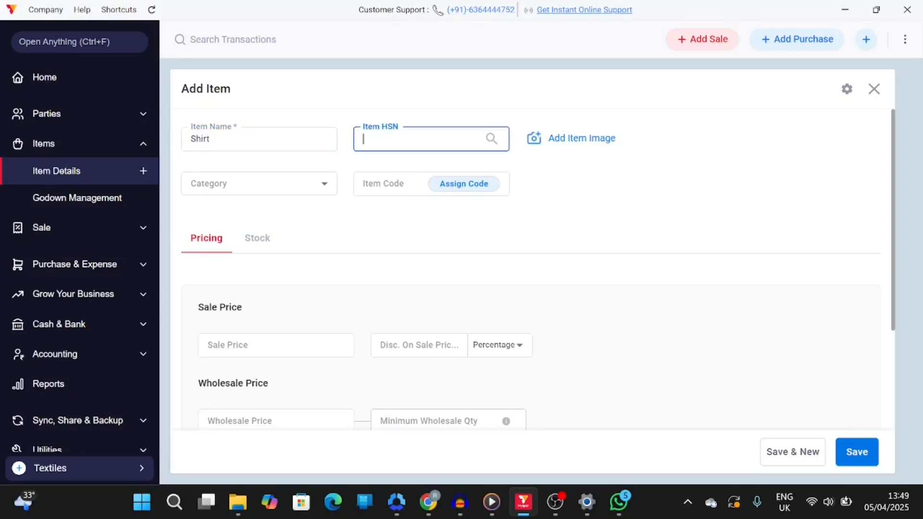
click(492, 140)
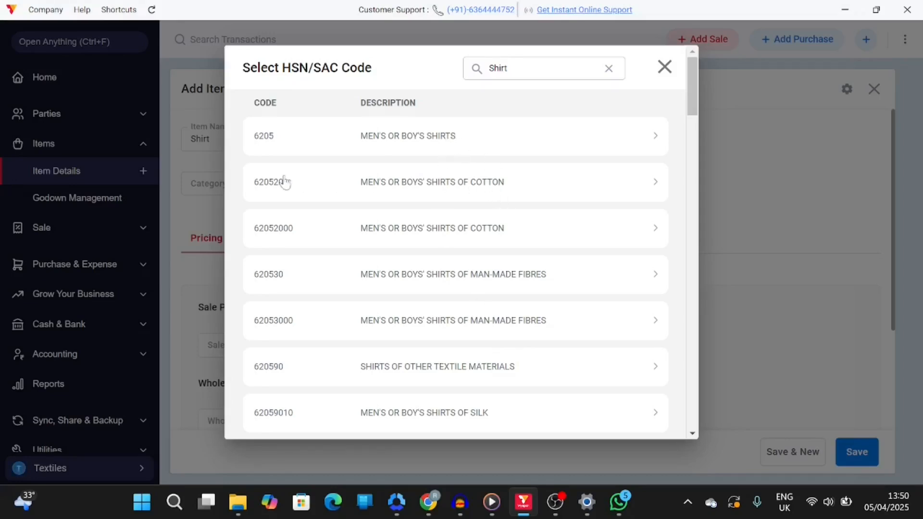
click(399, 191)
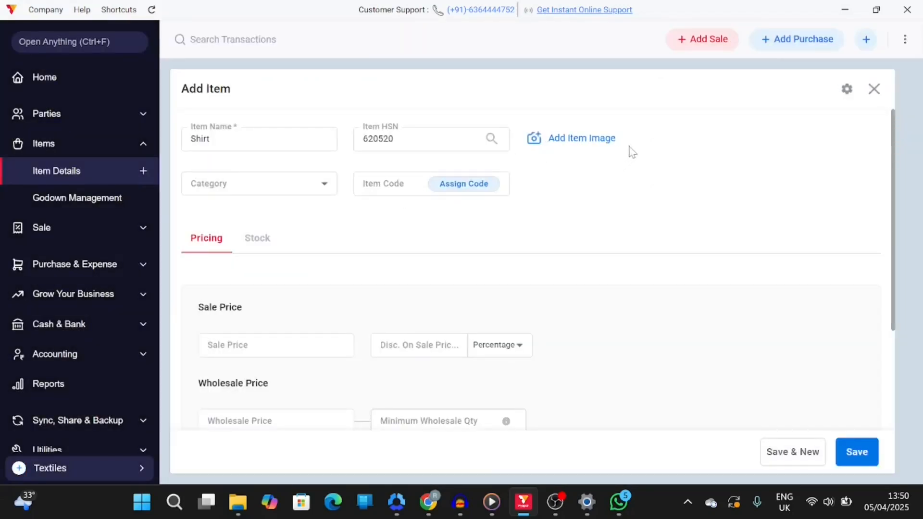
Set the category to Mens Clothing and assign an automatically generated item code
click(245, 194)
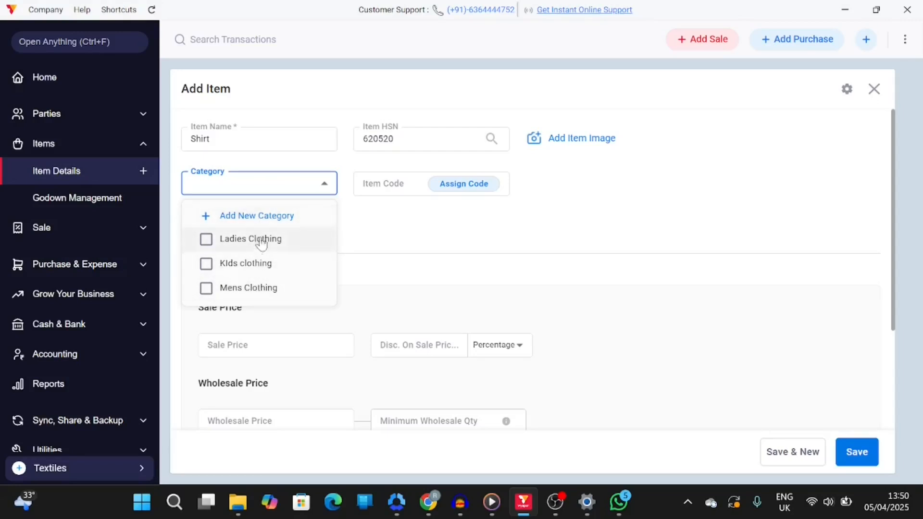
click(240, 291)
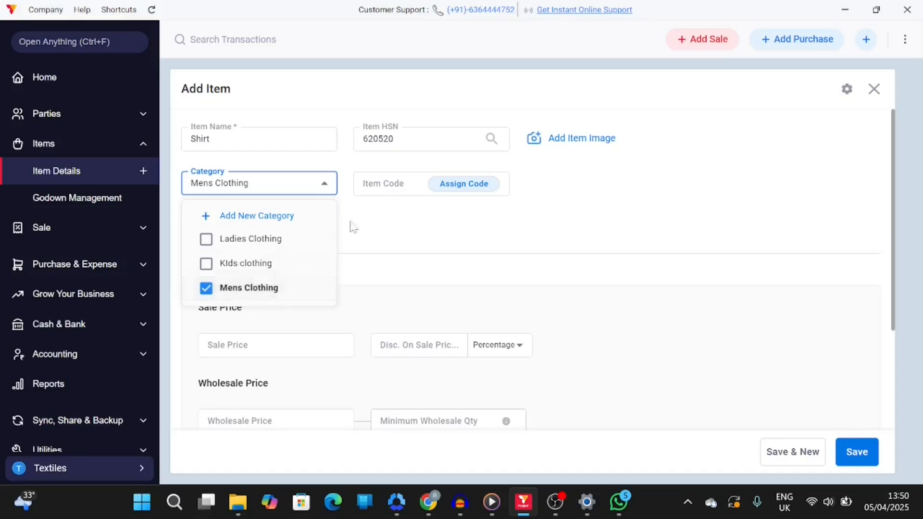
click(403, 184)
click(404, 184)
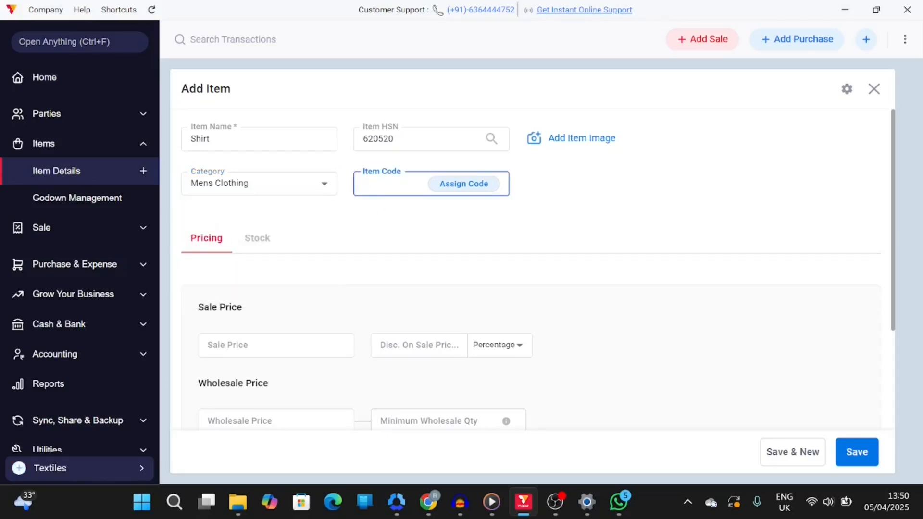
click(451, 190)
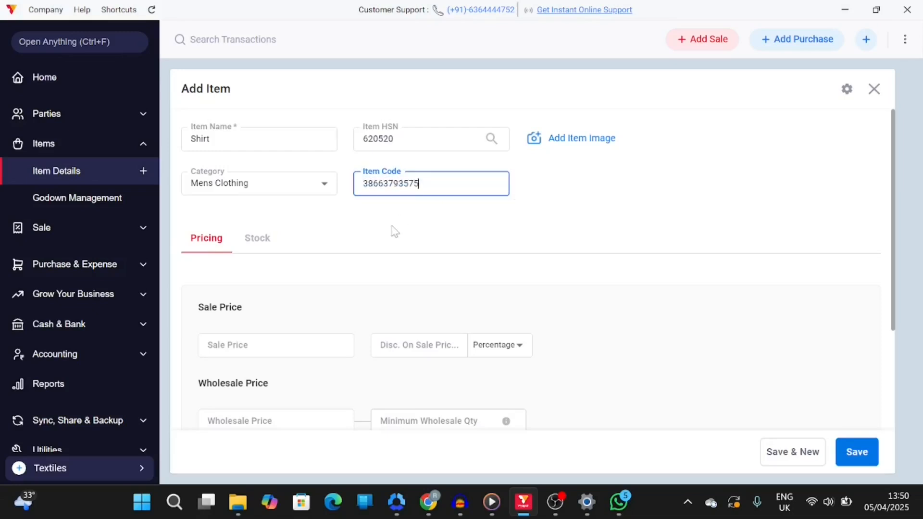
Set the sale price to 500 with a discount of 20 as an amount
scroll(393, 231, down, 1)
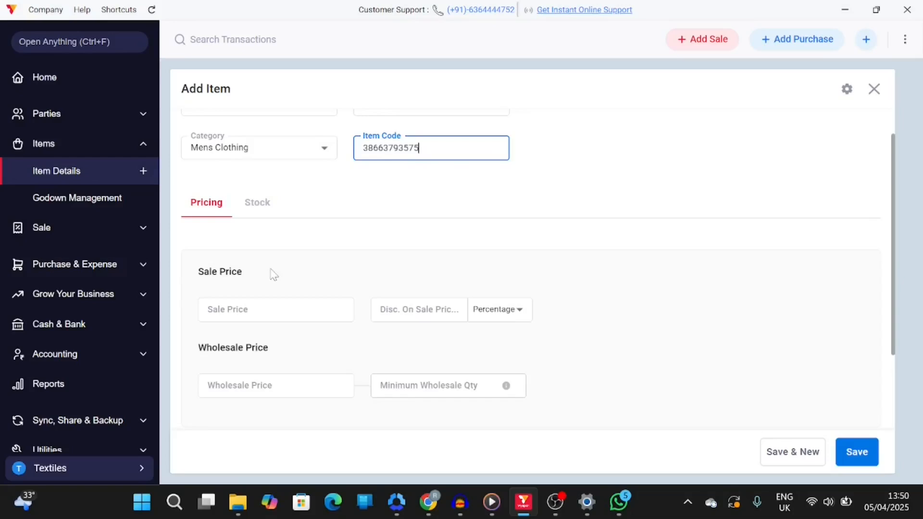
scroll(269, 274, down, 2)
click(276, 226)
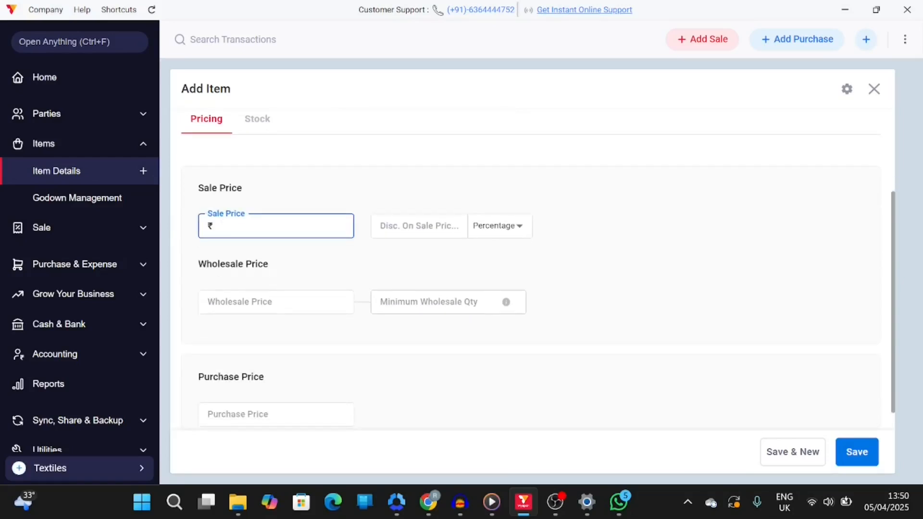
text(500)
click(419, 226)
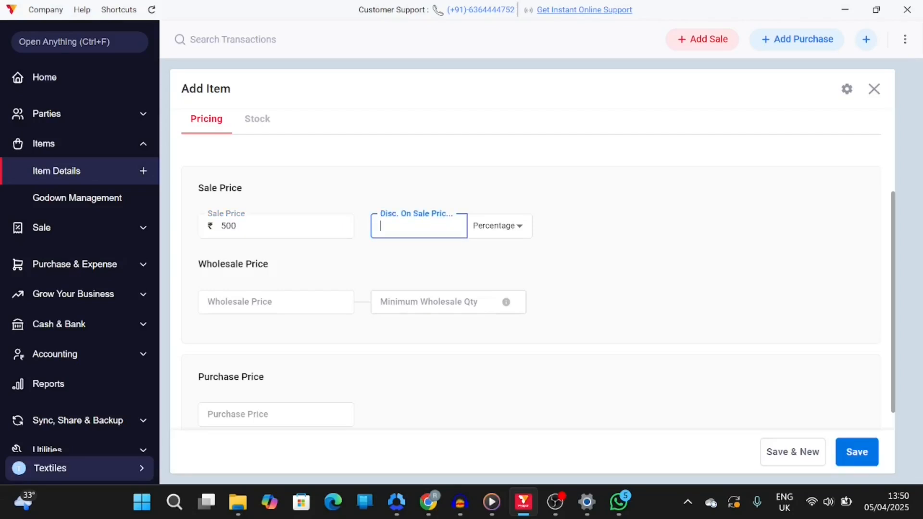
click(508, 242)
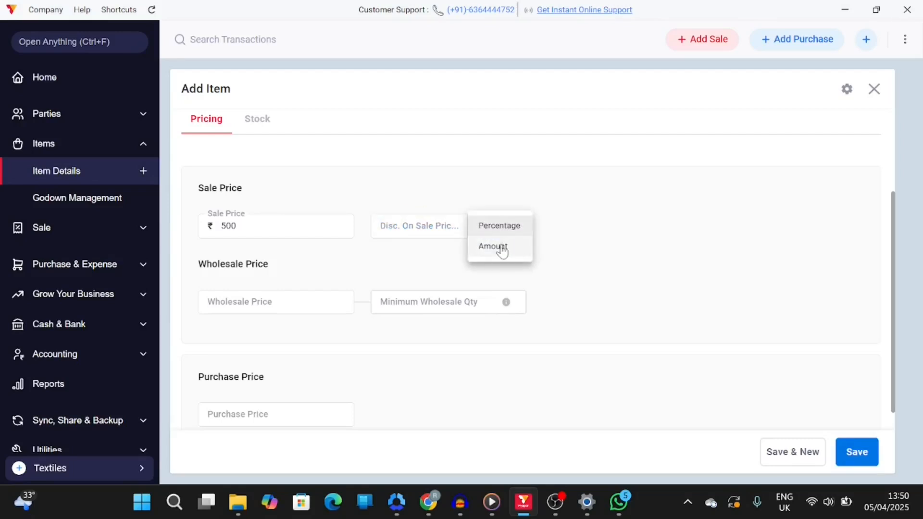
click(503, 249)
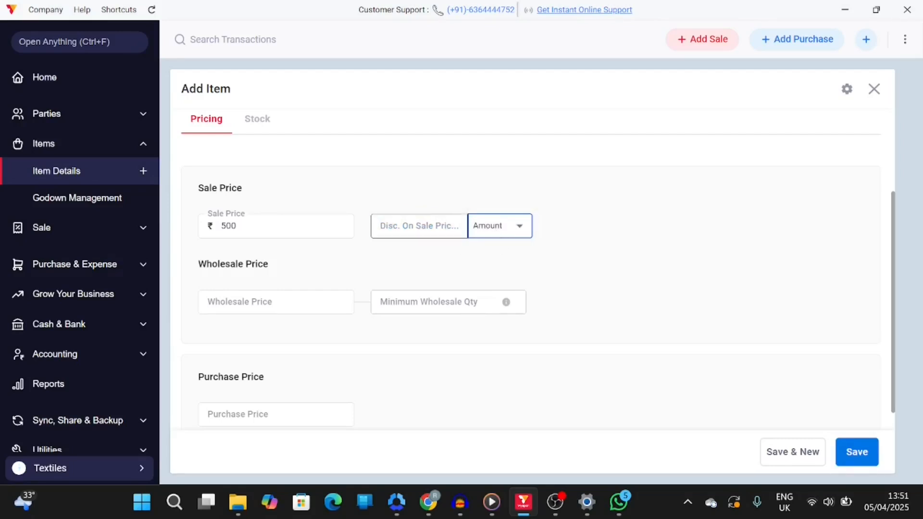
click(418, 226)
text(20)
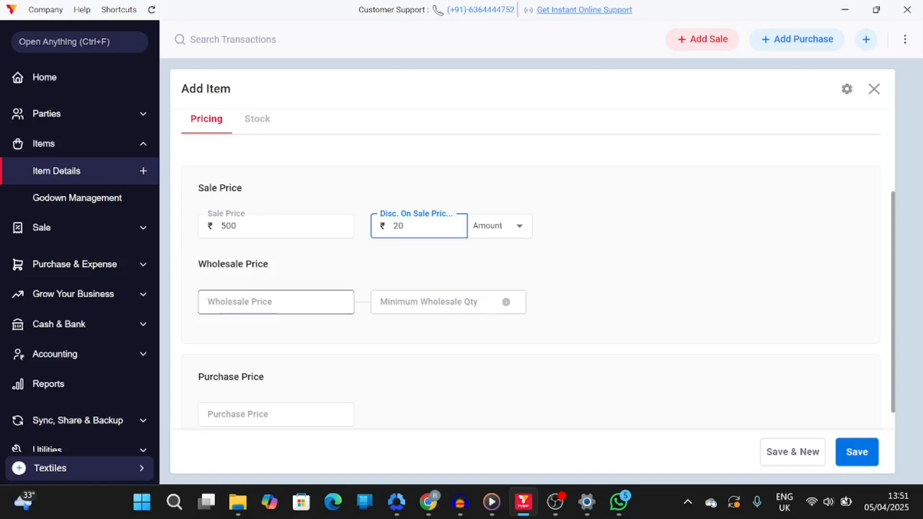
Set the wholesale price to 450 for a minimum quantity of 5, and the purchase price to 300
click(276, 302)
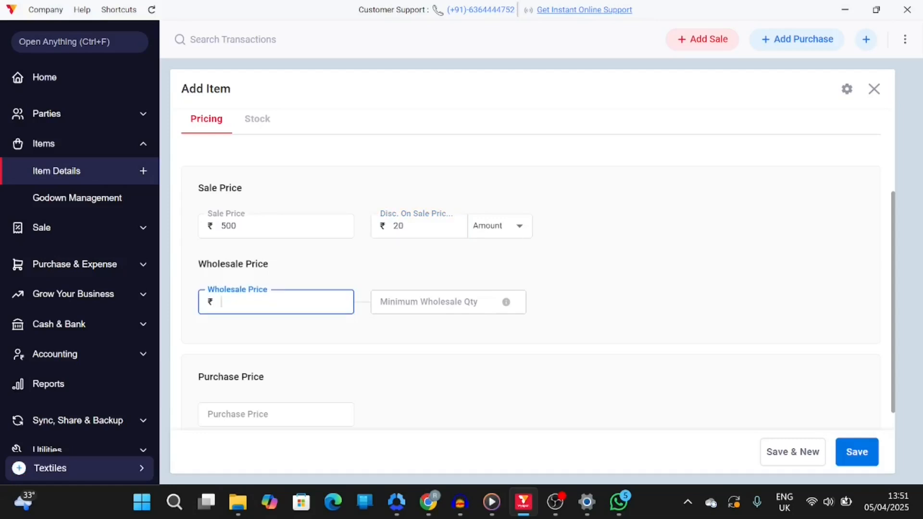
text(450)
click(432, 302)
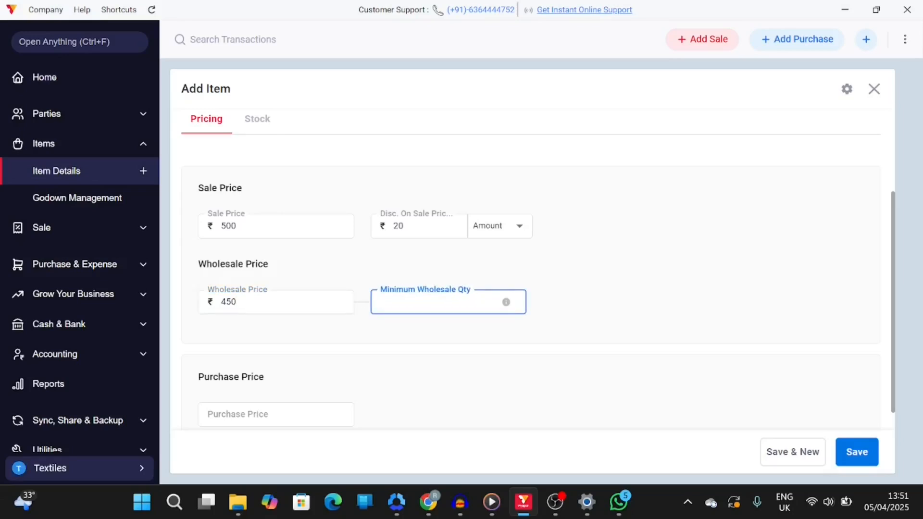
text(5)
scroll(423, 308, down, 1)
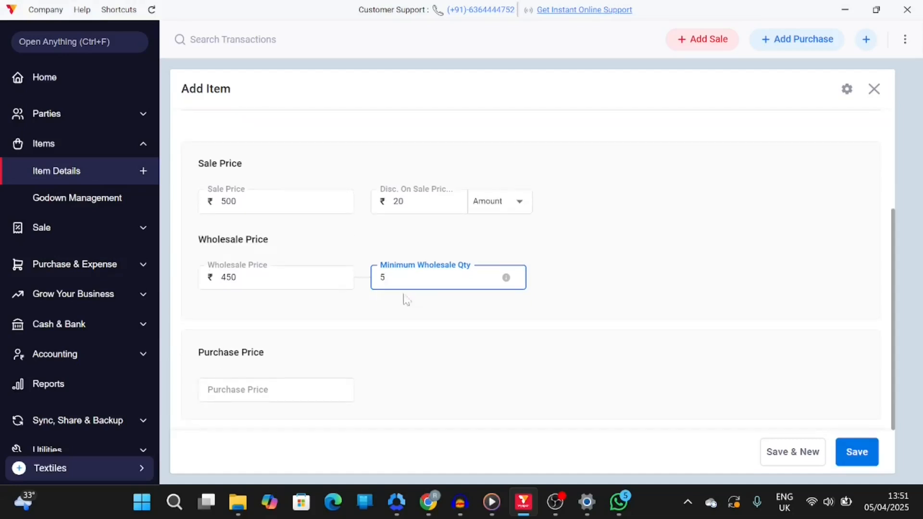
click(277, 390)
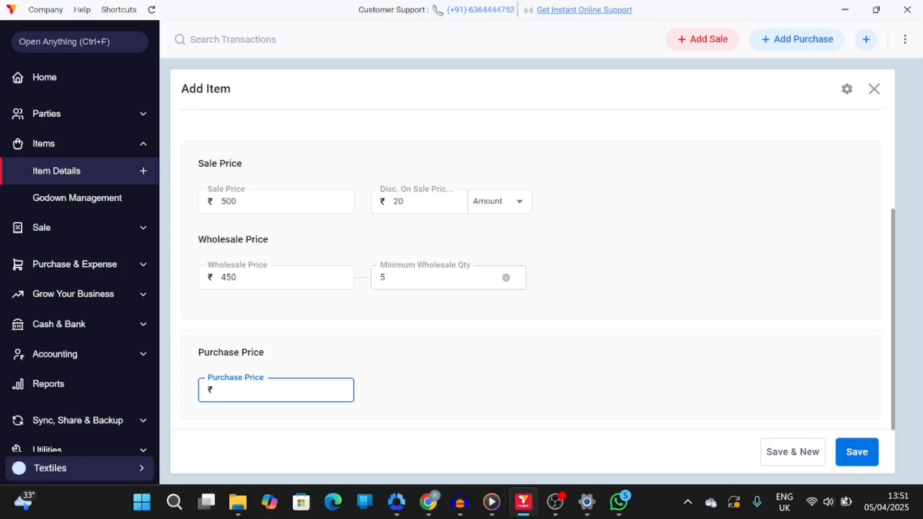
text(3)
text(00)
Enter stock details: opening quantity 50 at a price of 500
scroll(443, 335, up, 1)
scroll(443, 335, up, 2)
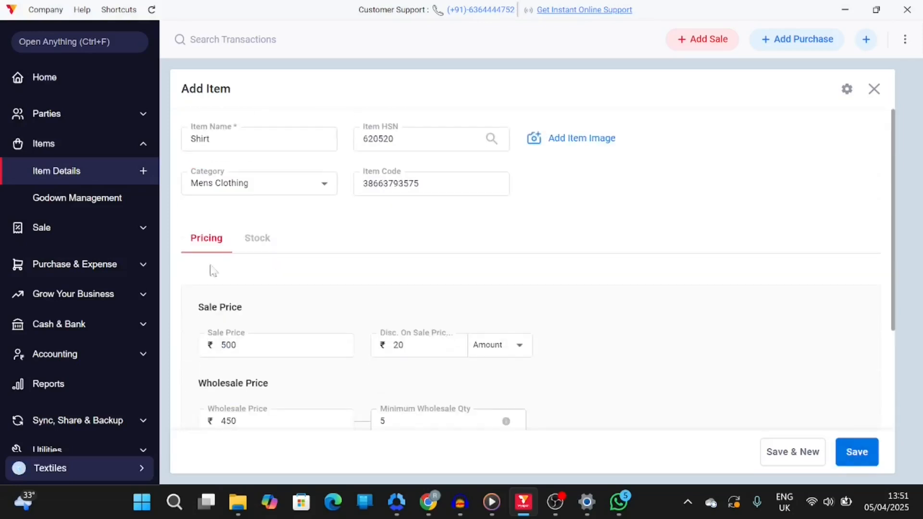
click(257, 250)
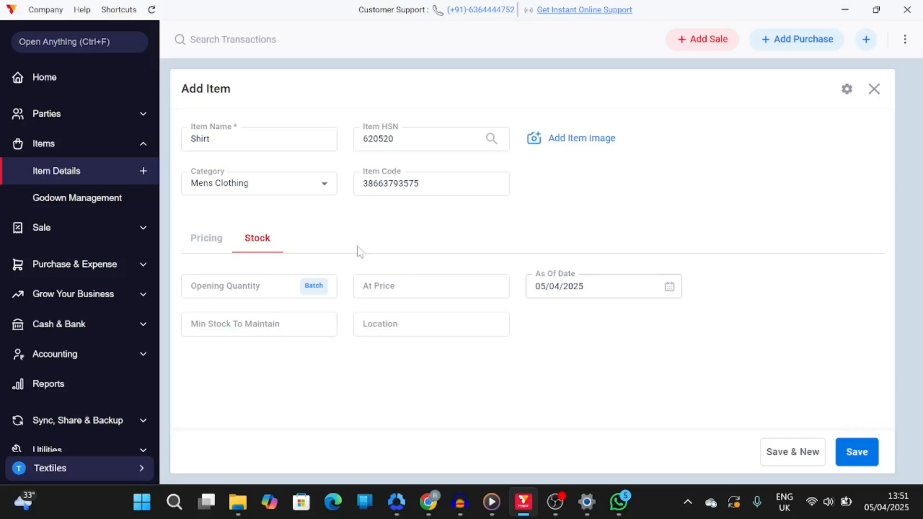
click(245, 291)
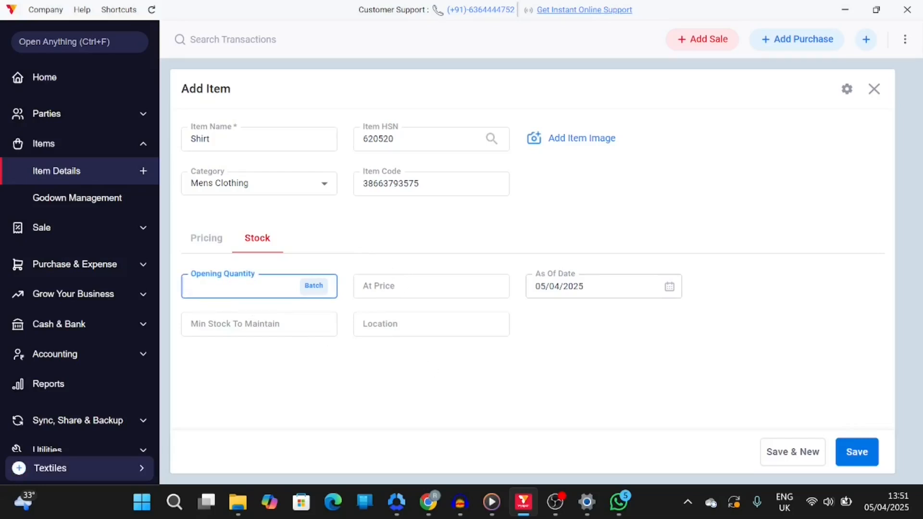
text(50)
click(423, 287)
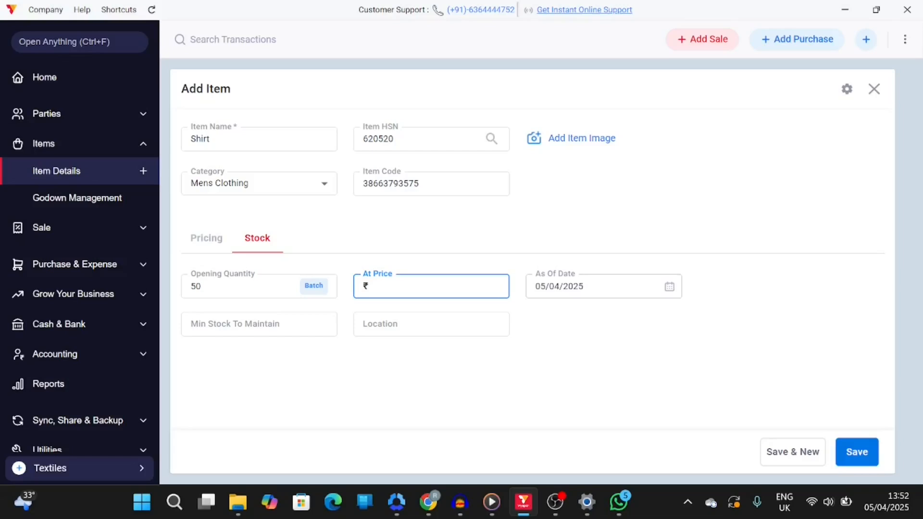
text(500)
Set the minimum stock to maintain to 10 and open batch entry for the opening quantity
click(239, 320)
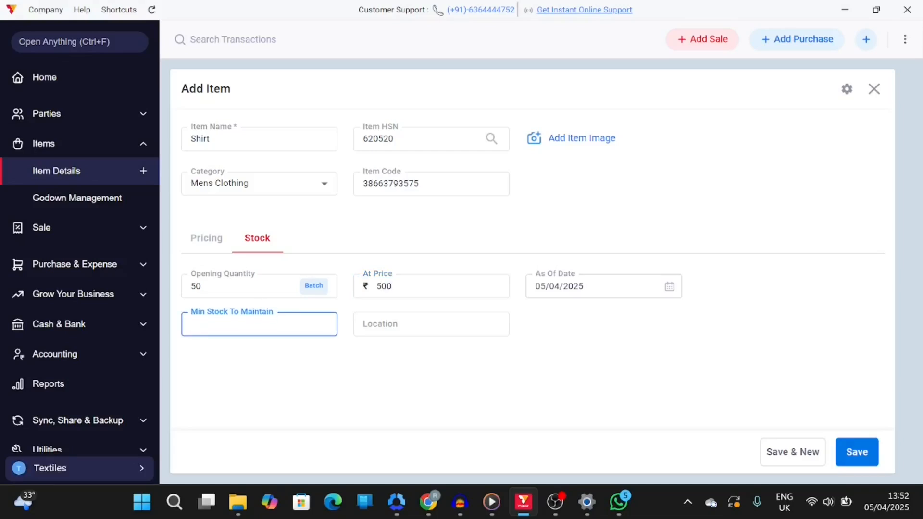
text(10)
click(238, 396)
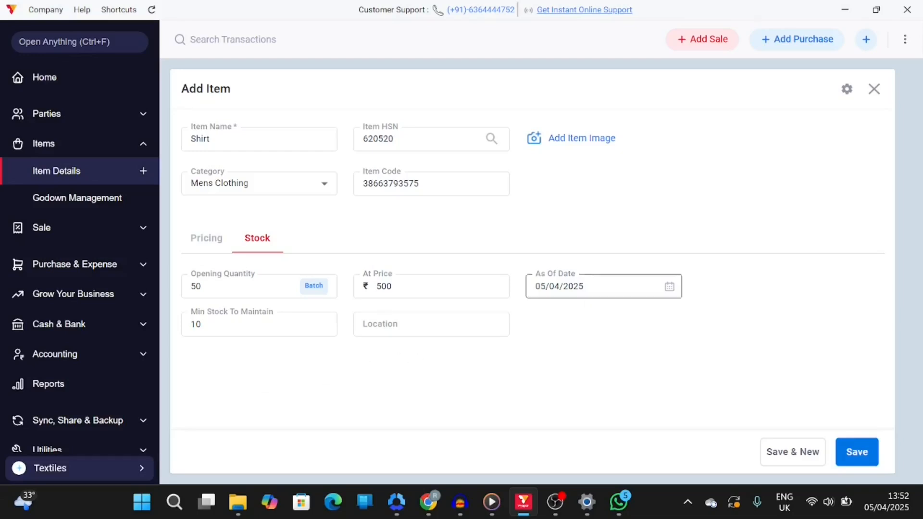
click(423, 324)
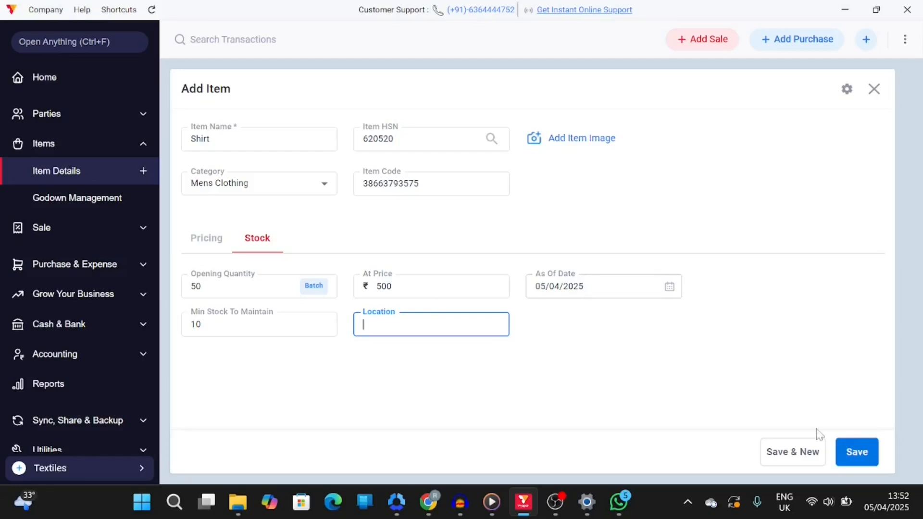
click(317, 287)
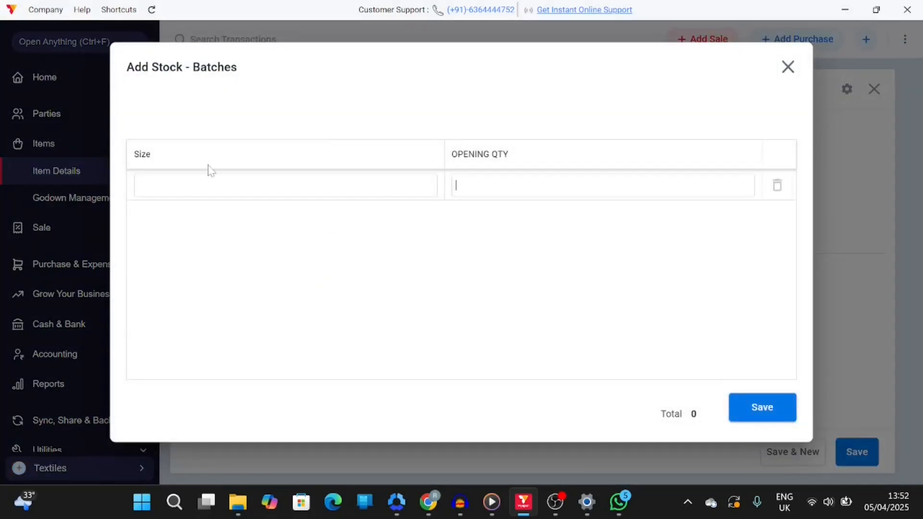
Add a batch row of size M with an opening quantity of 10
click(139, 185)
text(M)
key(BackSpace)
text(M)
key(Tab)
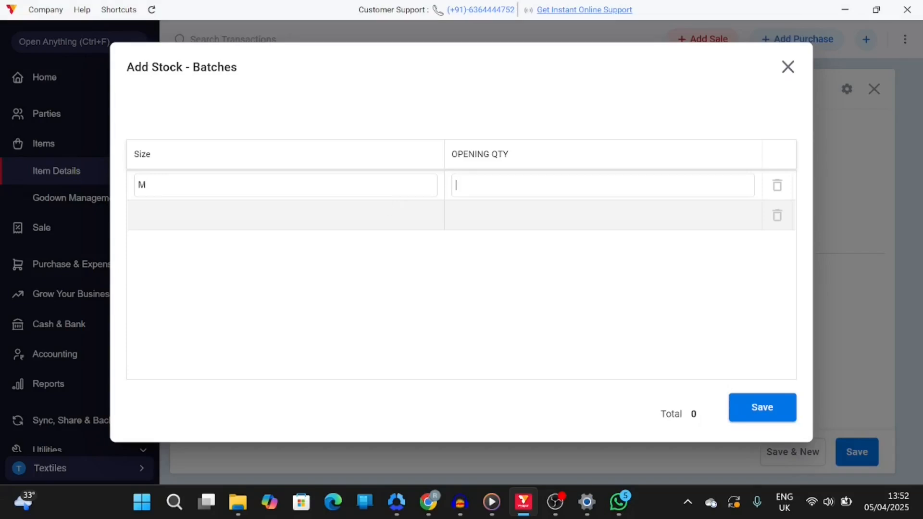
text(10)
click(259, 224)
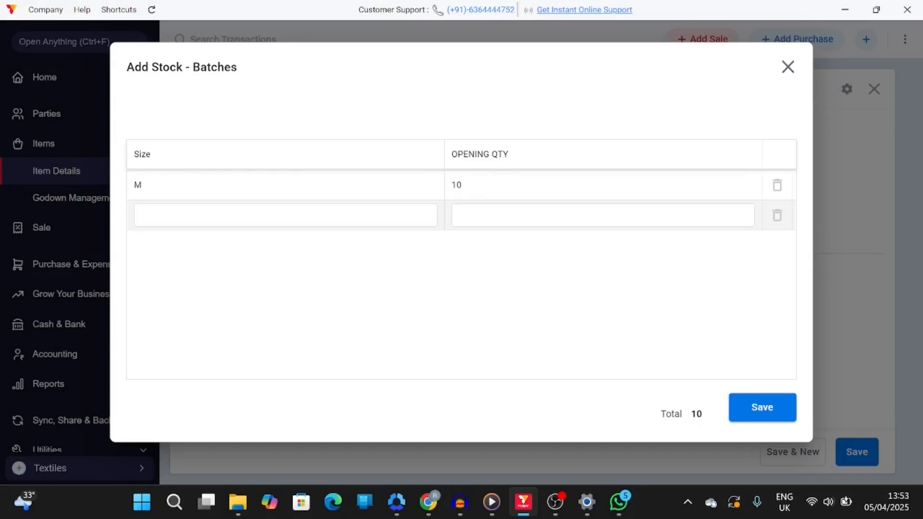
Add a second batch row of size L with quantity 15 and save the batches
text(L)
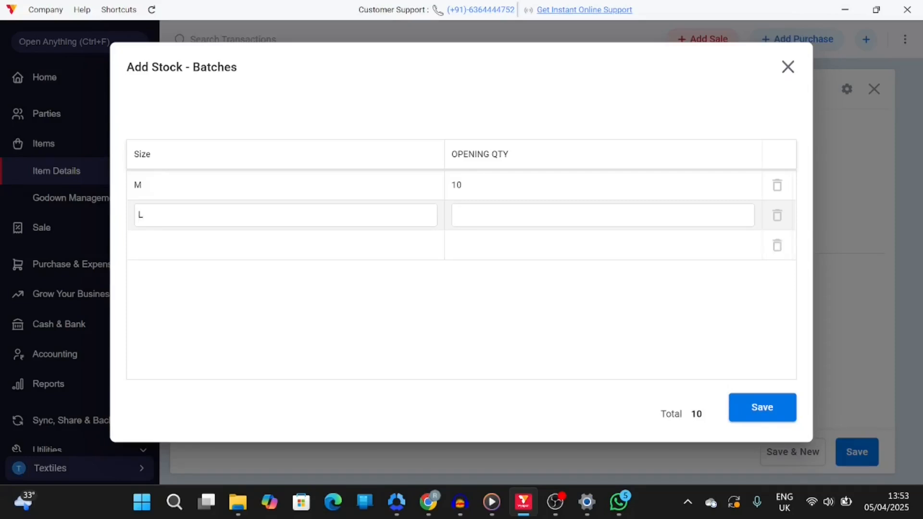
click(455, 222)
text(15)
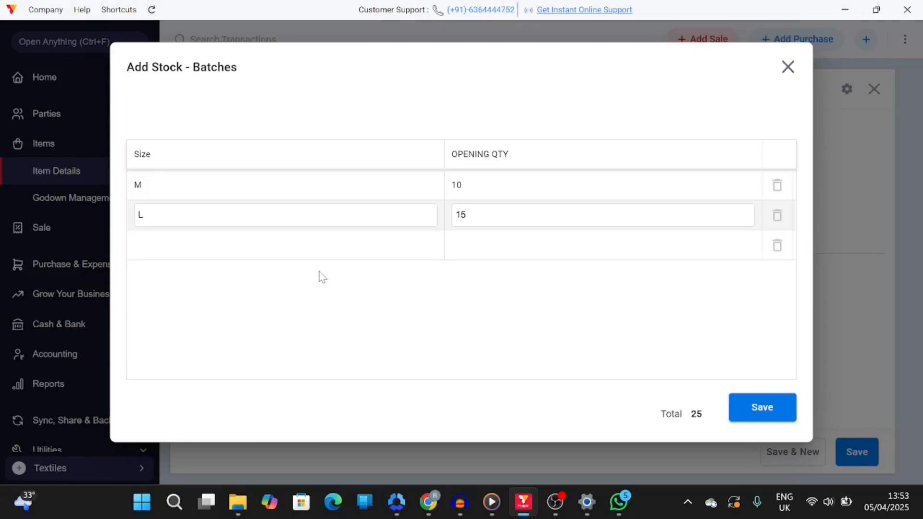
click(778, 416)
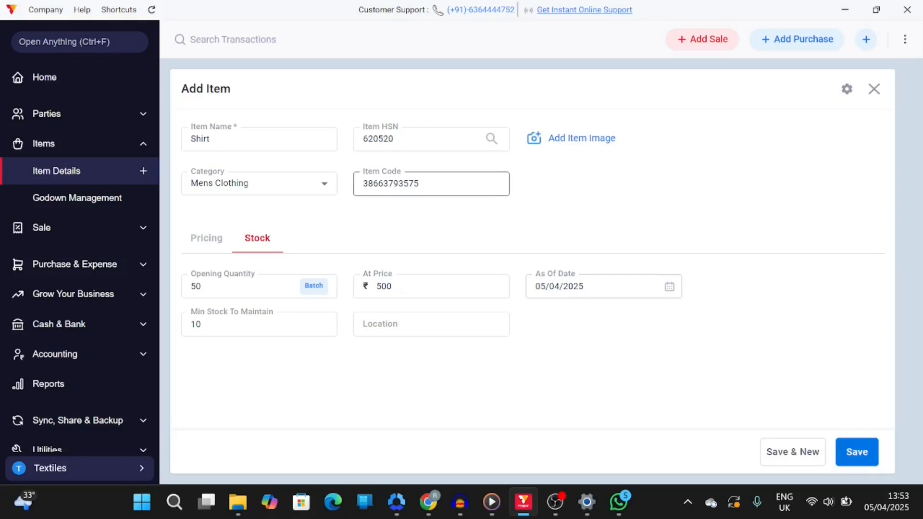
Save the new Shirt item
click(859, 461)
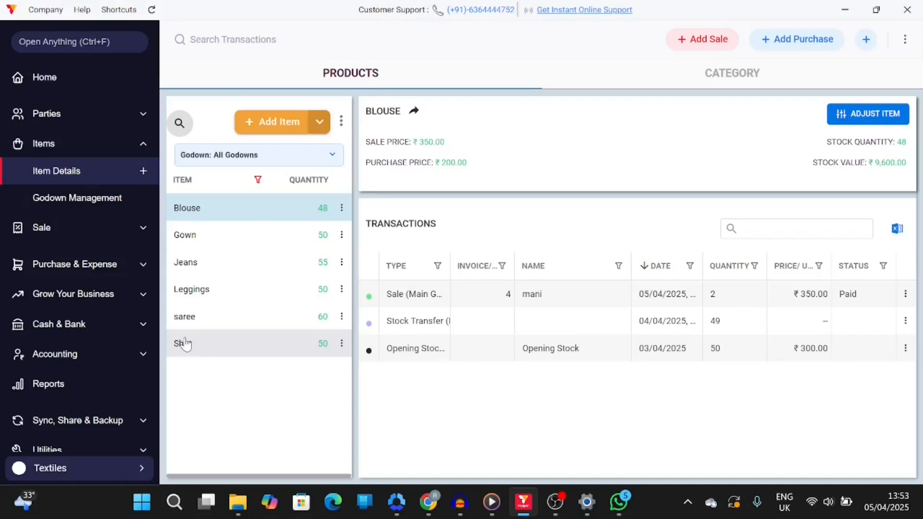
click(221, 349)
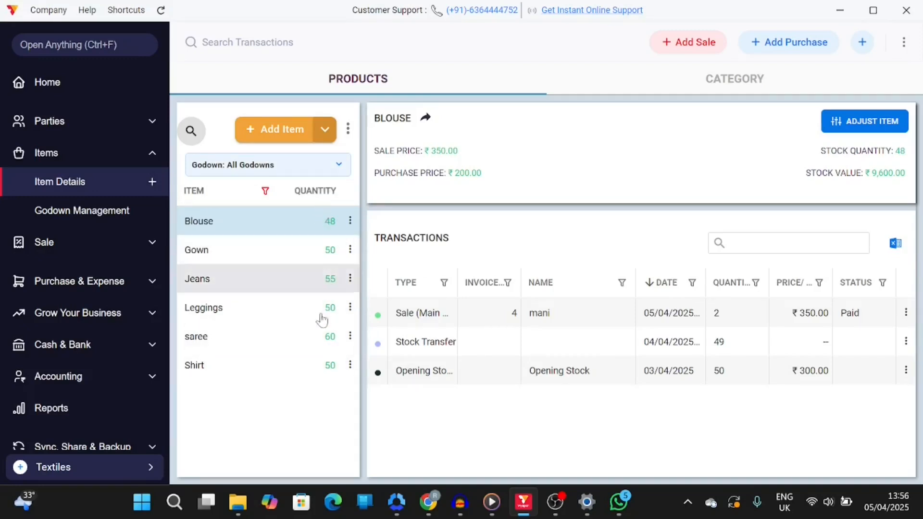
Filter the item list by each godown to review item stock quantities
click(317, 171)
click(230, 241)
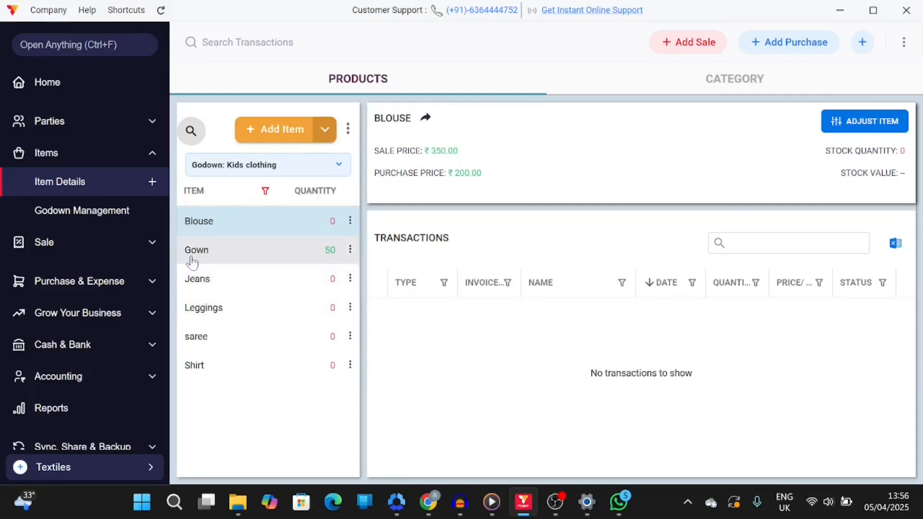
click(310, 170)
click(239, 262)
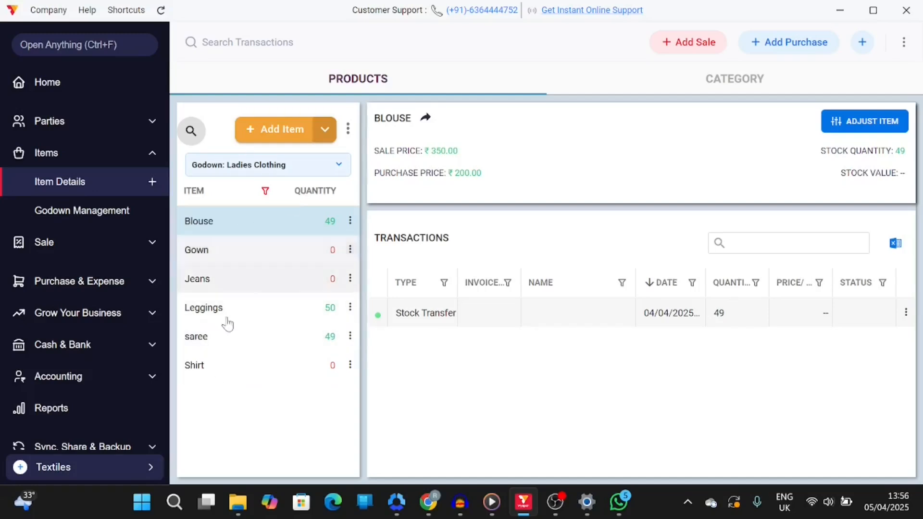
click(301, 164)
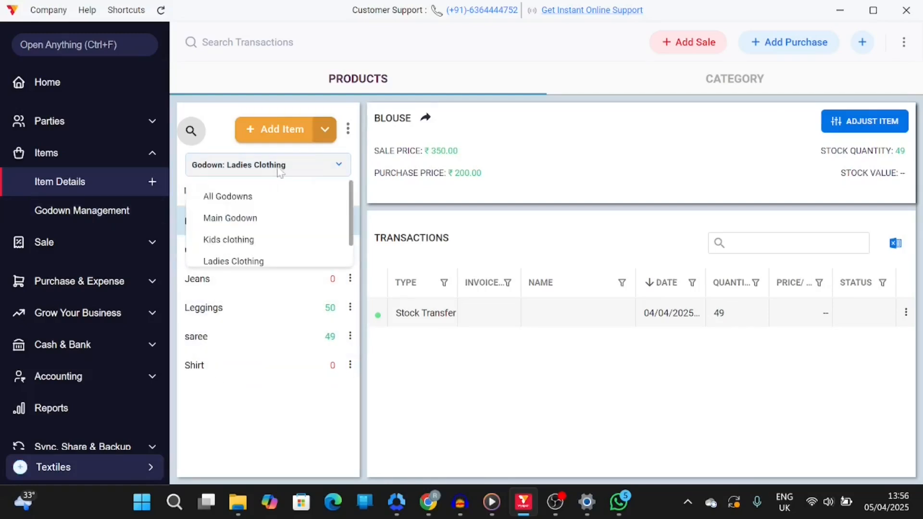
click(243, 197)
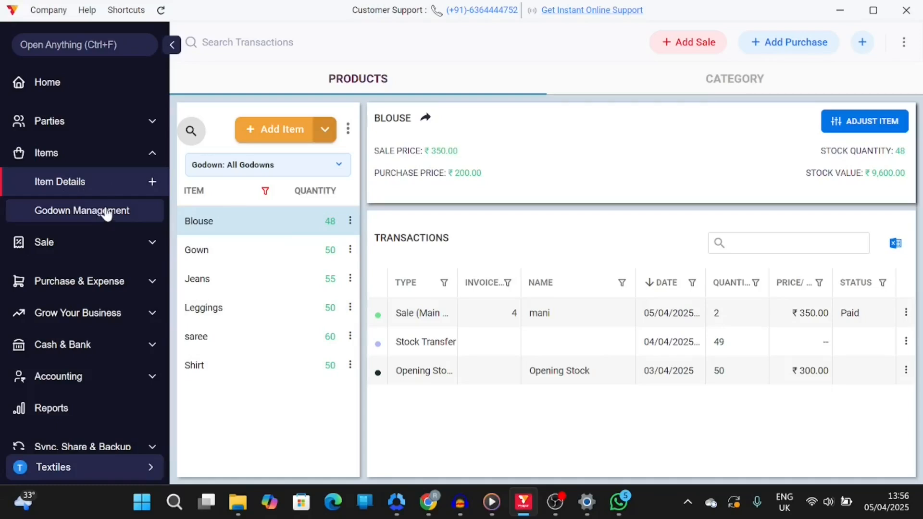
click(265, 170)
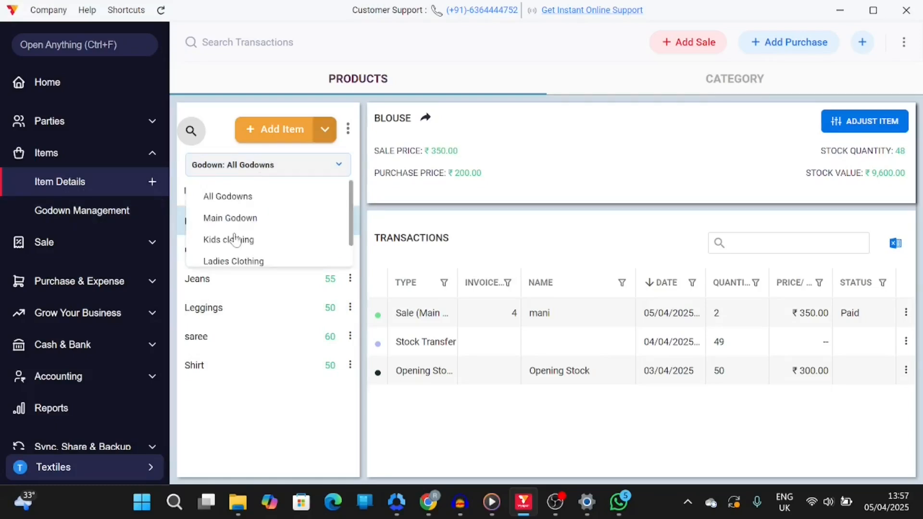
click(226, 262)
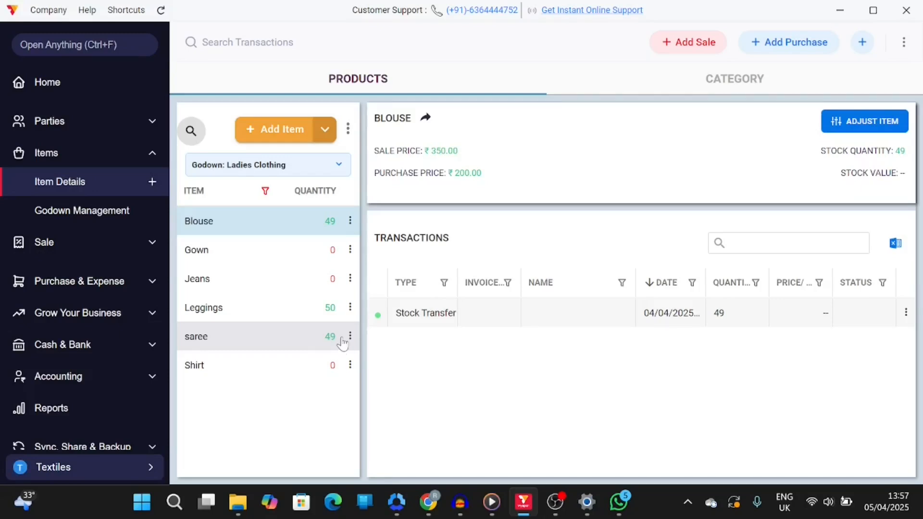
Start a stock transfer from Main Godown to Ladies Clothing and pick the saree item
click(80, 212)
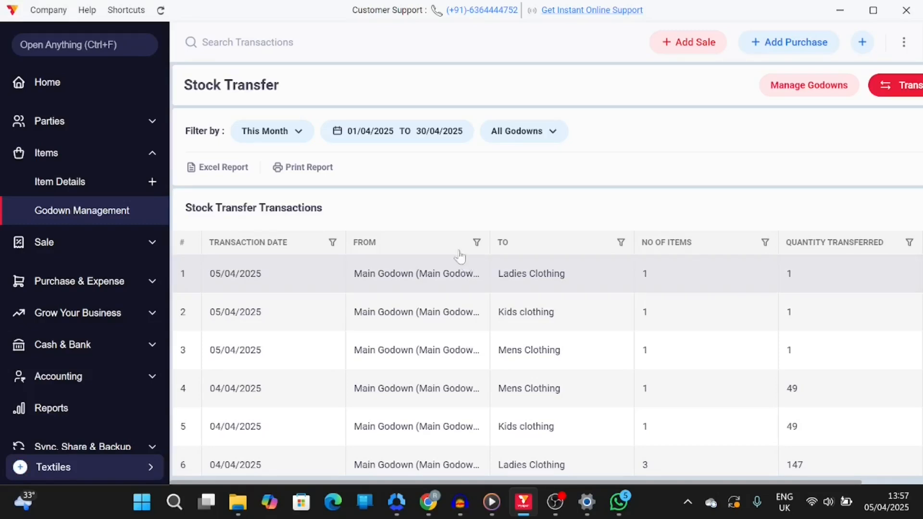
click(881, 86)
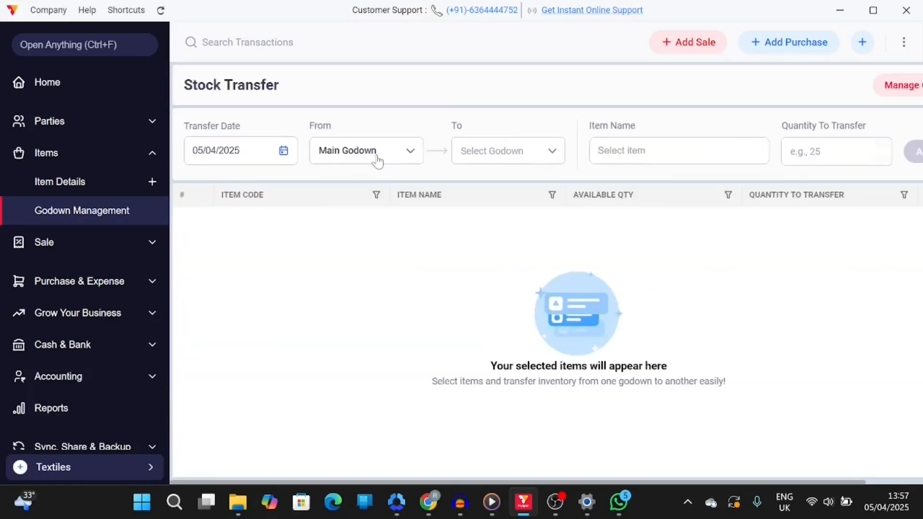
scroll(394, 218, right, 2)
click(441, 161)
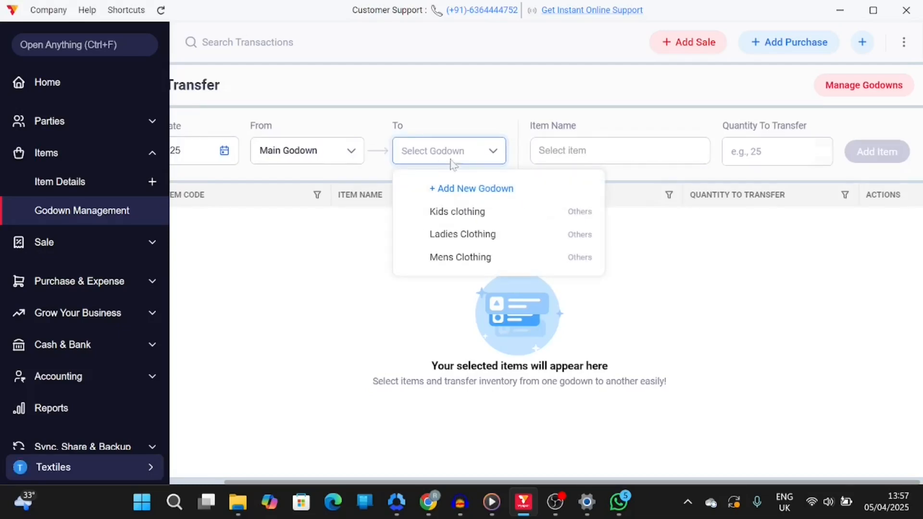
click(490, 241)
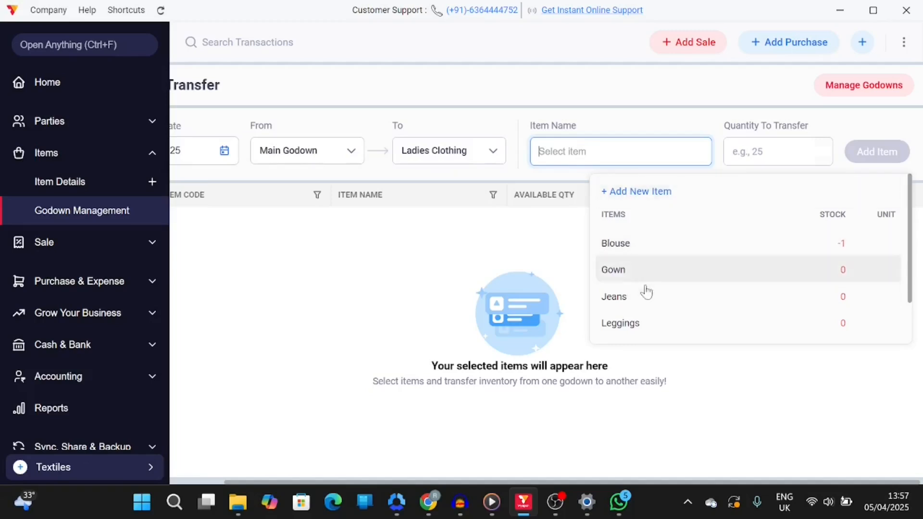
scroll(646, 292, down, 2)
scroll(646, 292, up, 2)
scroll(646, 292, down, 2)
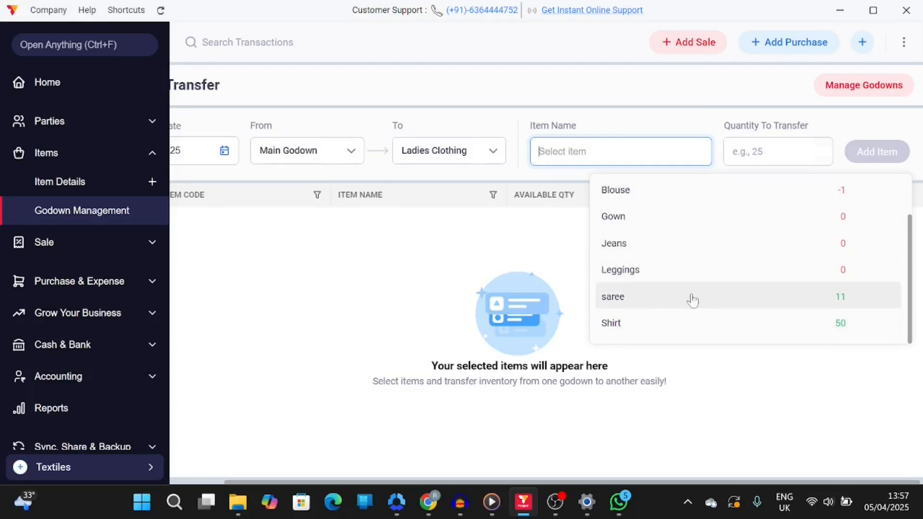
click(860, 299)
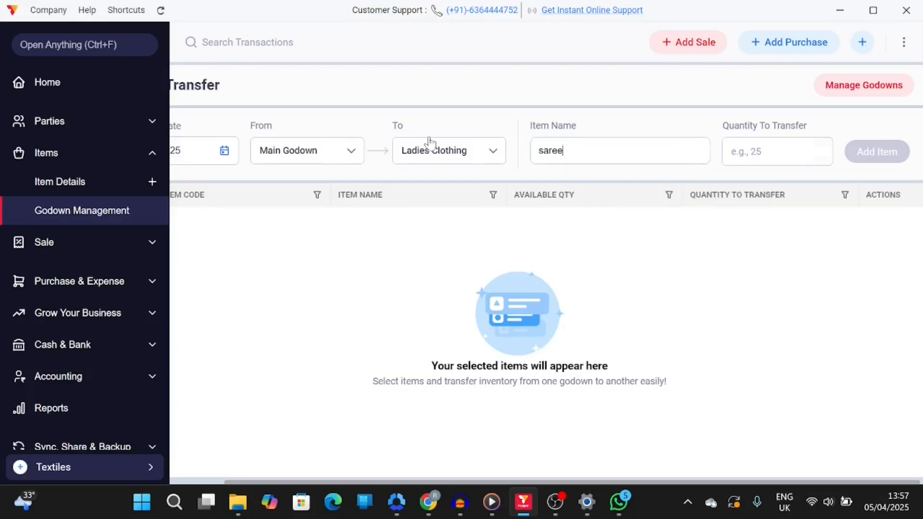
Set the transfer quantity to 10, add the item and save the stock transfer
click(730, 152)
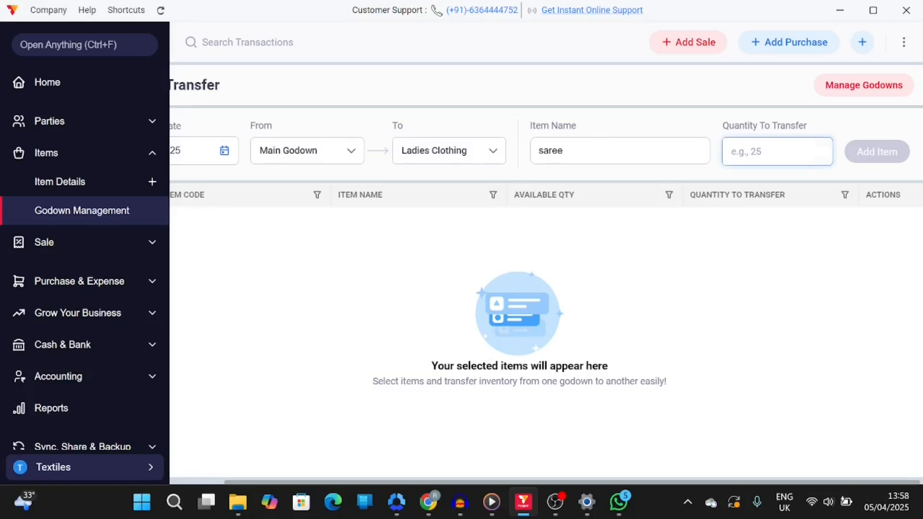
text(10)
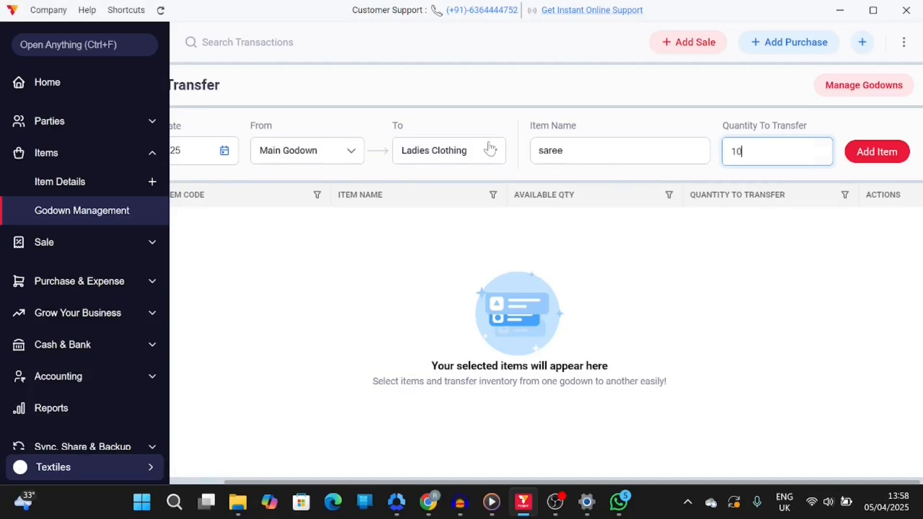
click(855, 162)
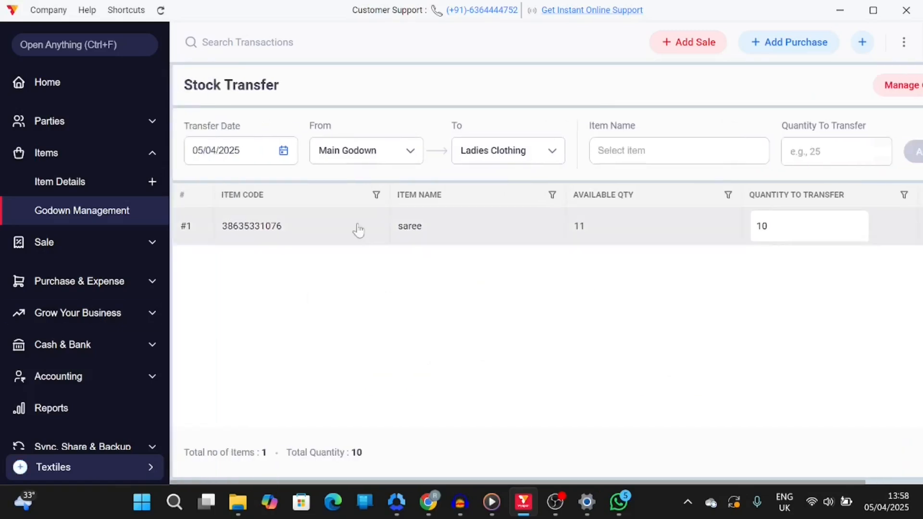
scroll(615, 243, right, 2)
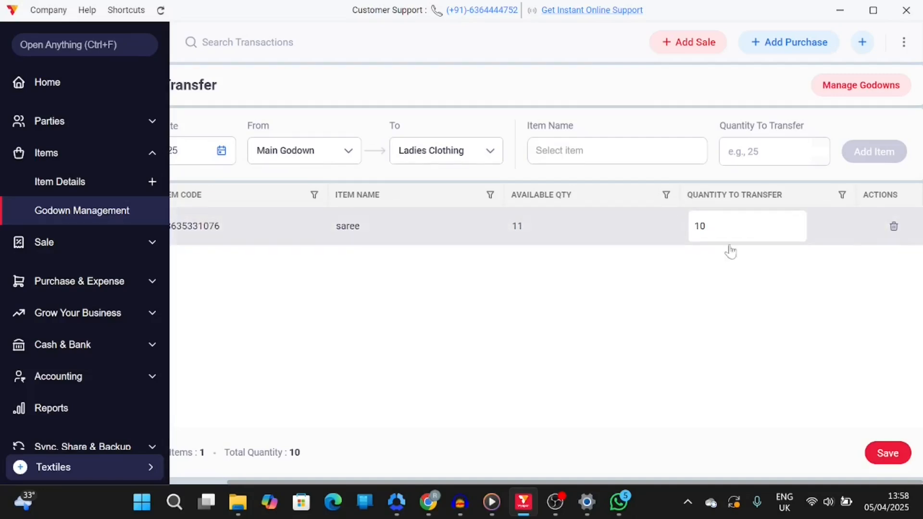
click(888, 454)
scroll(255, 322, left, 1)
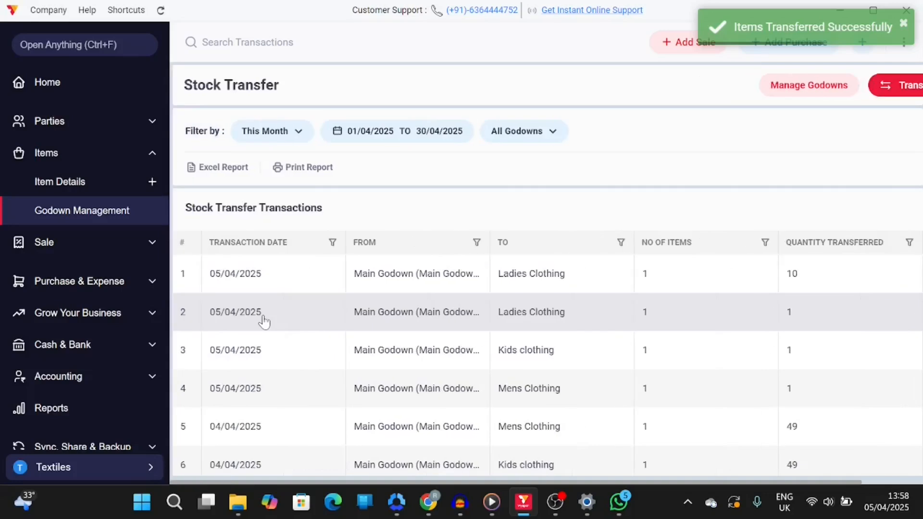
Review the stock transfer list and the item stock in the Ladies Clothing godown
scroll(475, 283, right, 1)
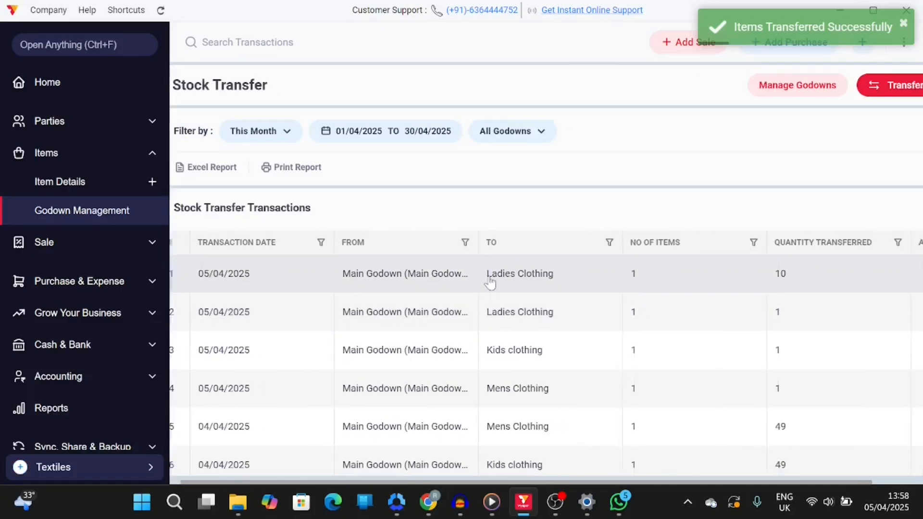
scroll(490, 283, right, 3)
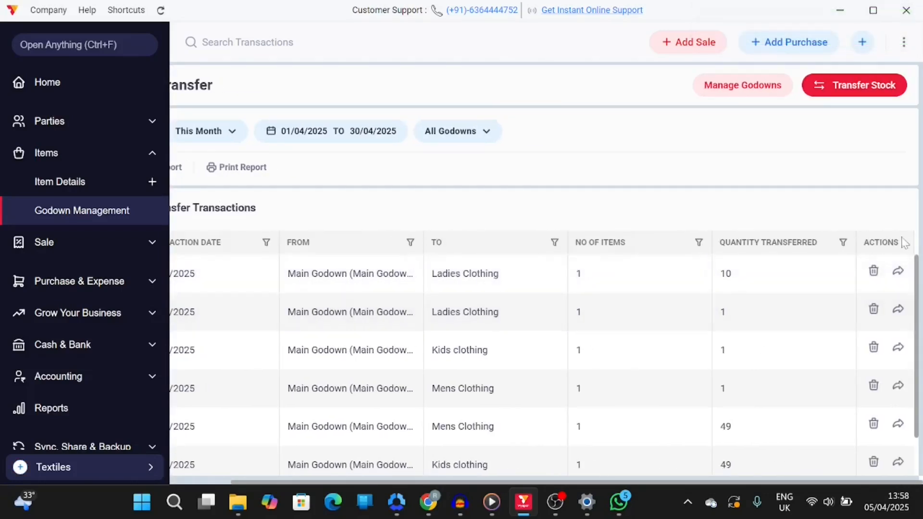
scroll(284, 289, down, 1)
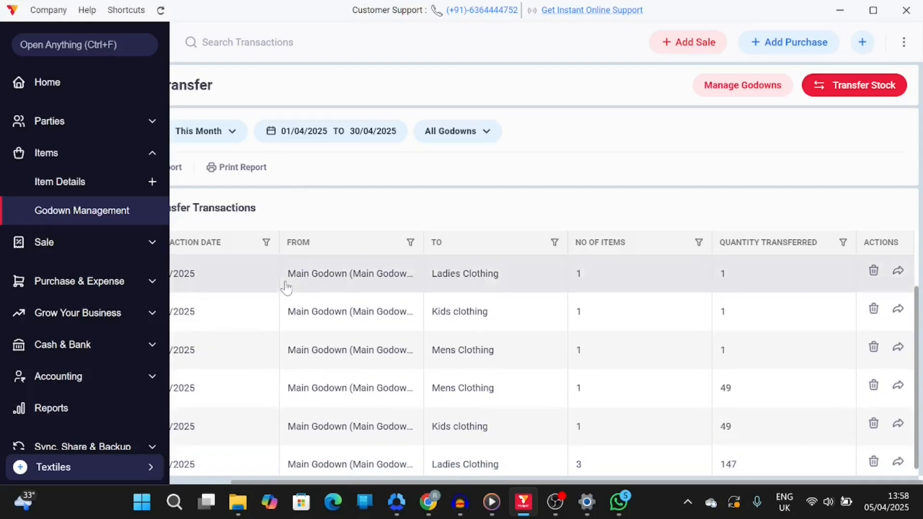
scroll(359, 387, up, 1)
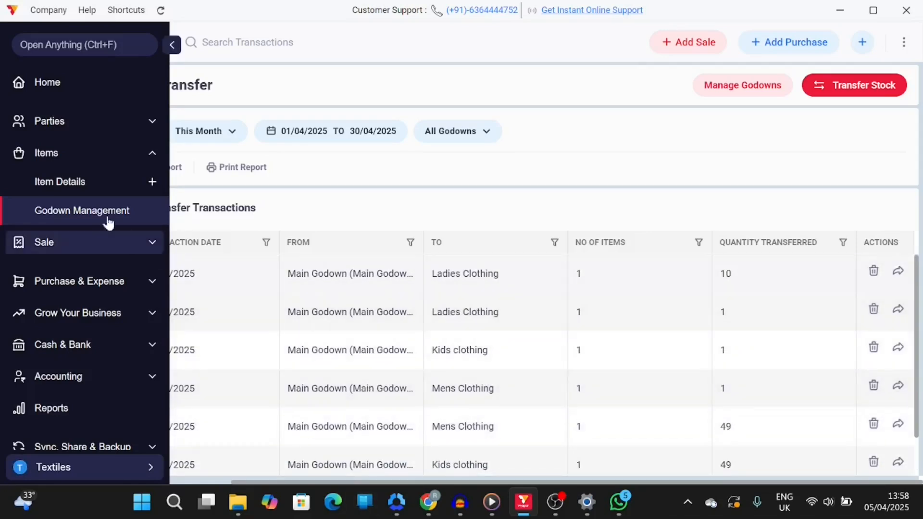
scroll(376, 220, left, 3)
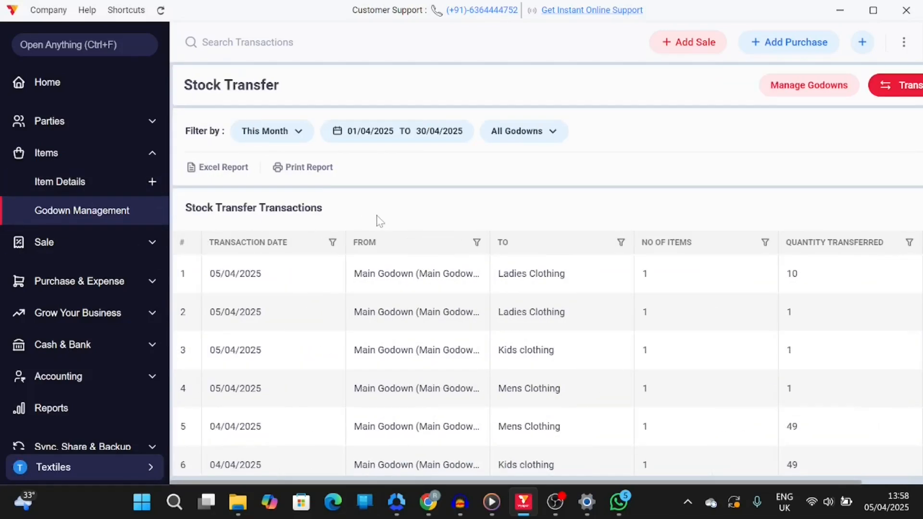
click(75, 184)
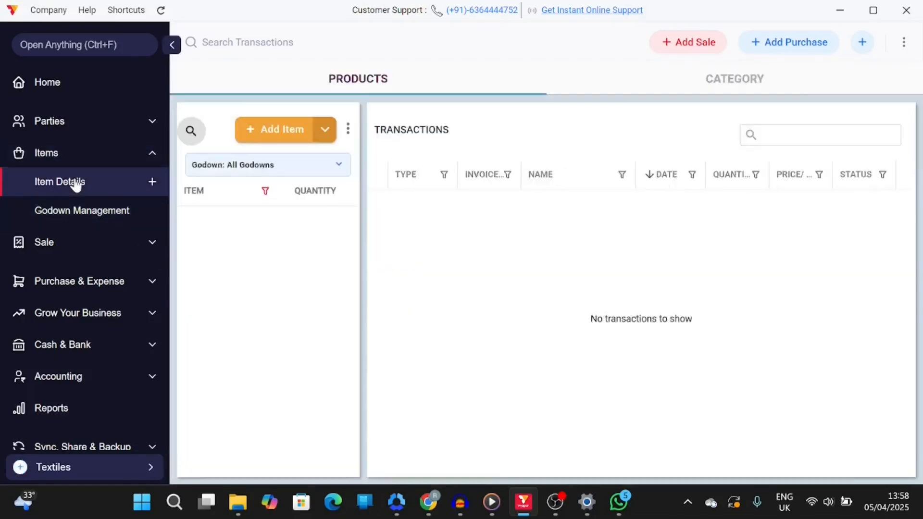
click(290, 171)
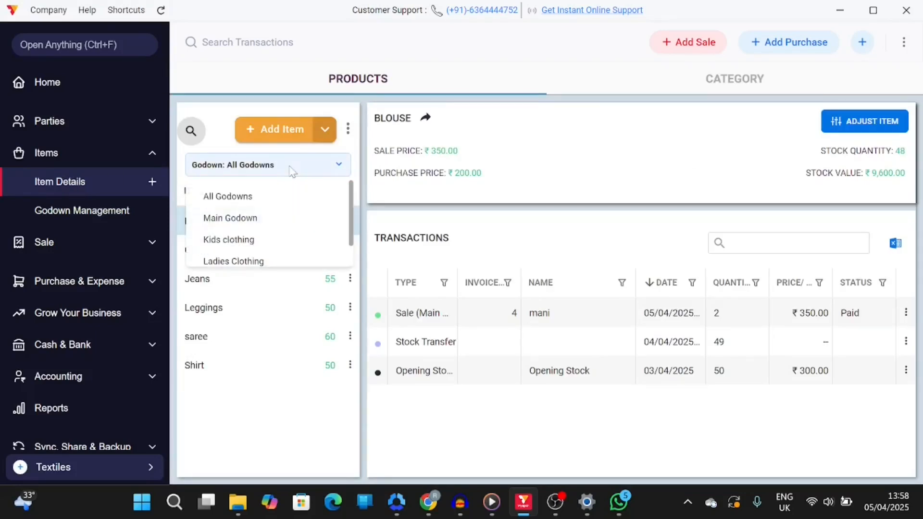
click(237, 263)
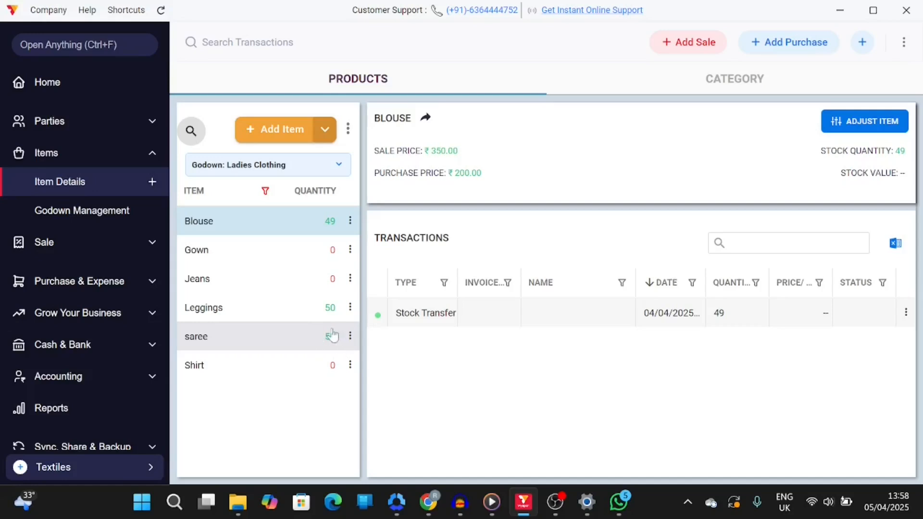
click(310, 347)
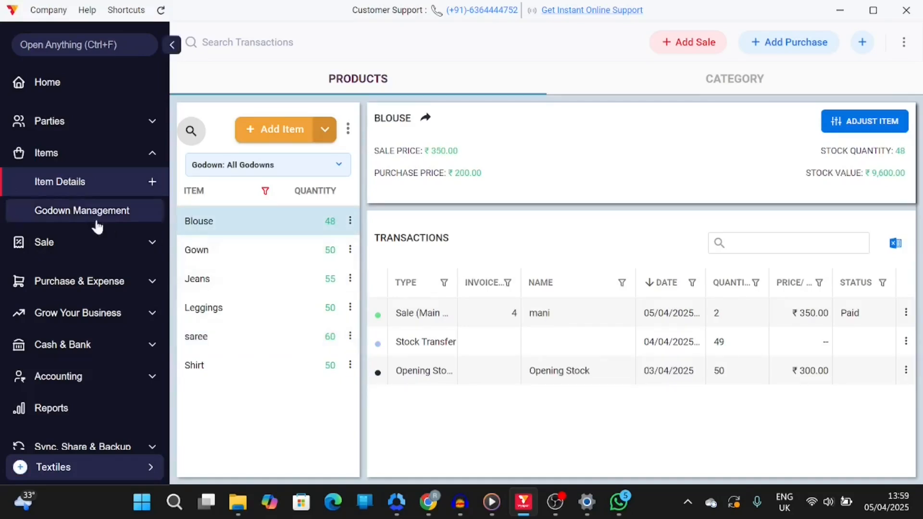
scroll(112, 258, down, 3)
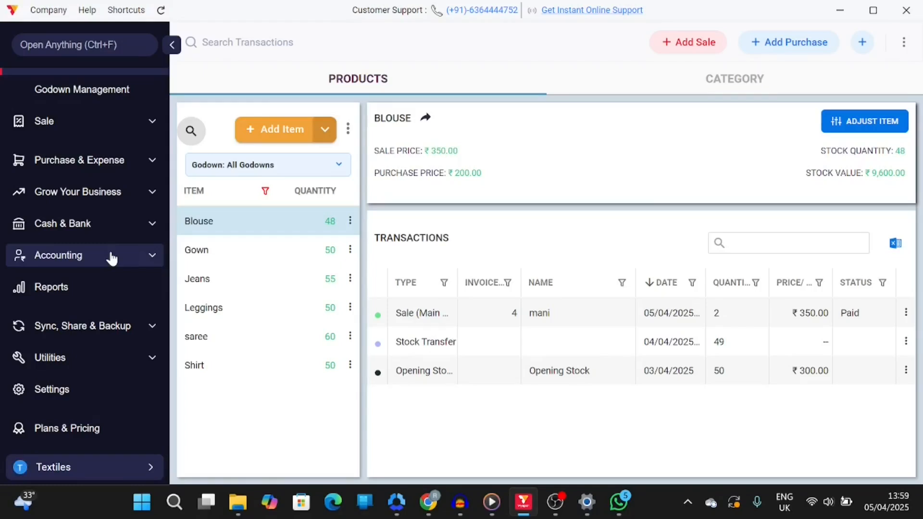
scroll(111, 258, up, 3)
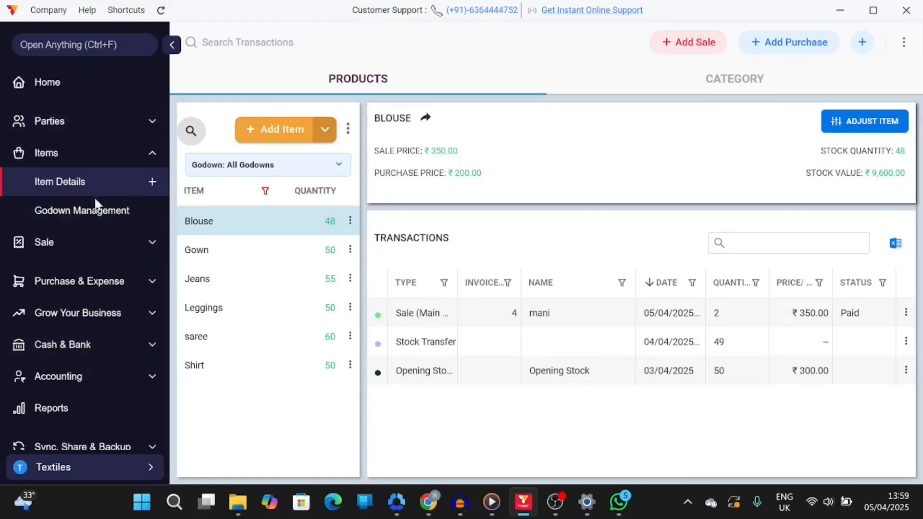
Open the Import Items utility and choose to import items from the Vyapar Library
scroll(99, 257, down, 3)
scroll(66, 426, up, 1)
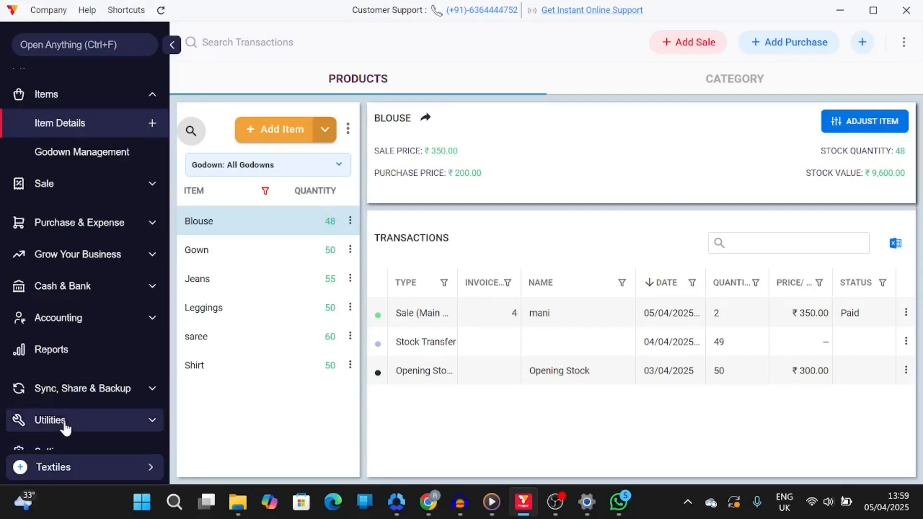
click(65, 425)
scroll(66, 428, down, 4)
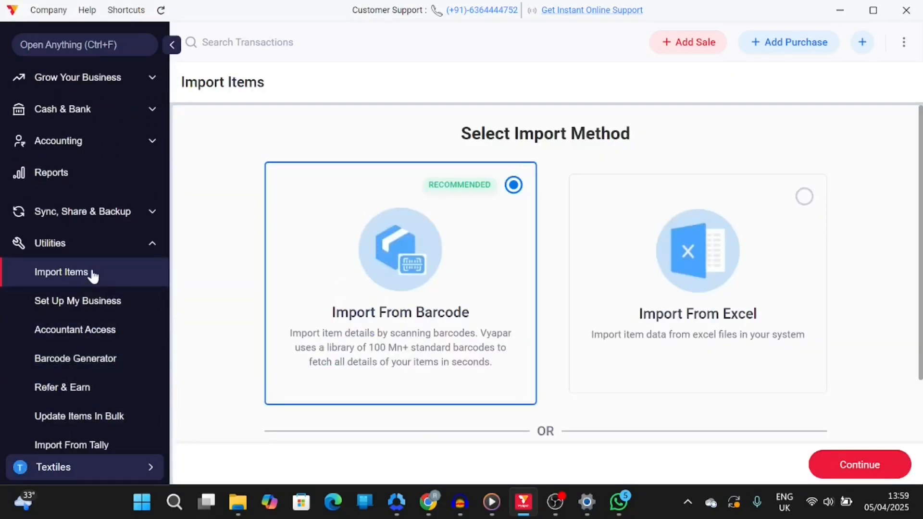
scroll(234, 229, down, 2)
scroll(234, 229, up, 2)
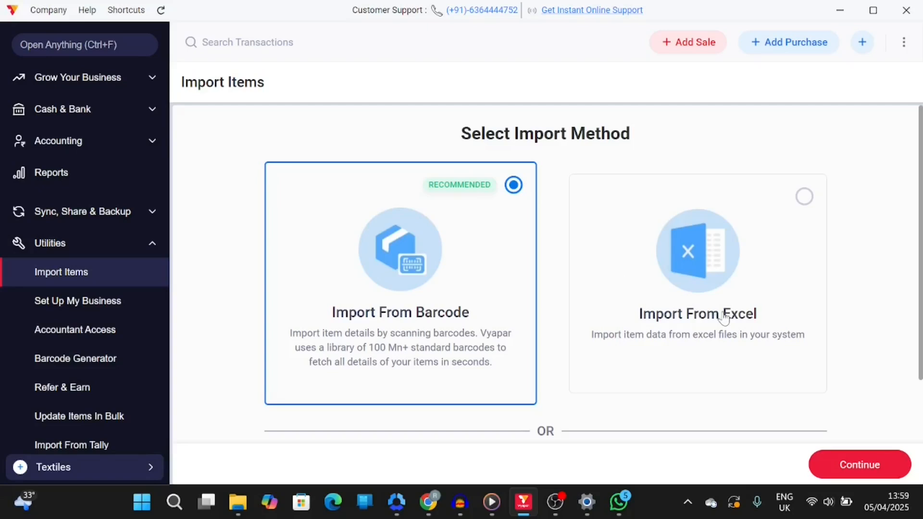
click(796, 269)
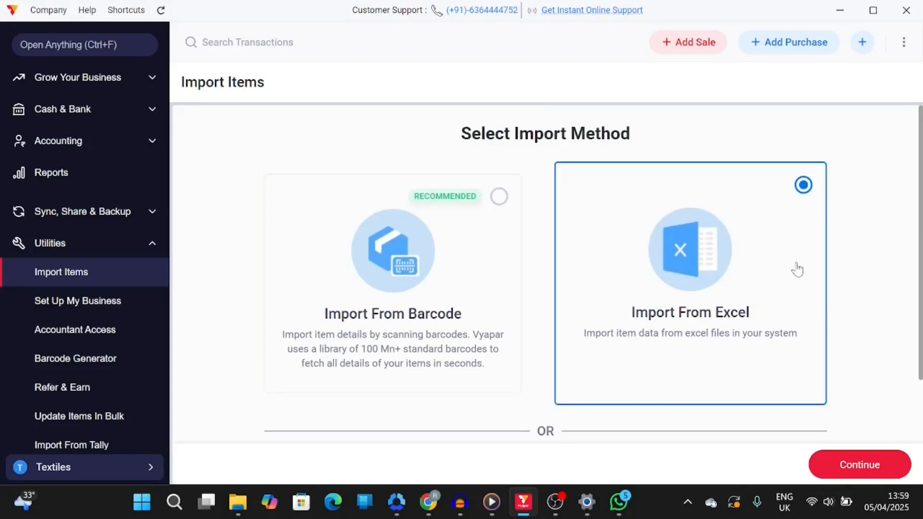
scroll(797, 270, down, 2)
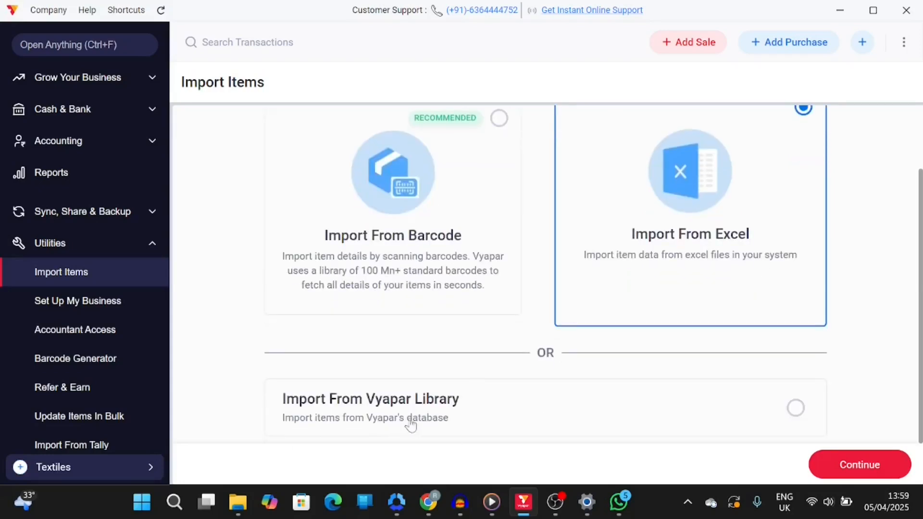
click(471, 424)
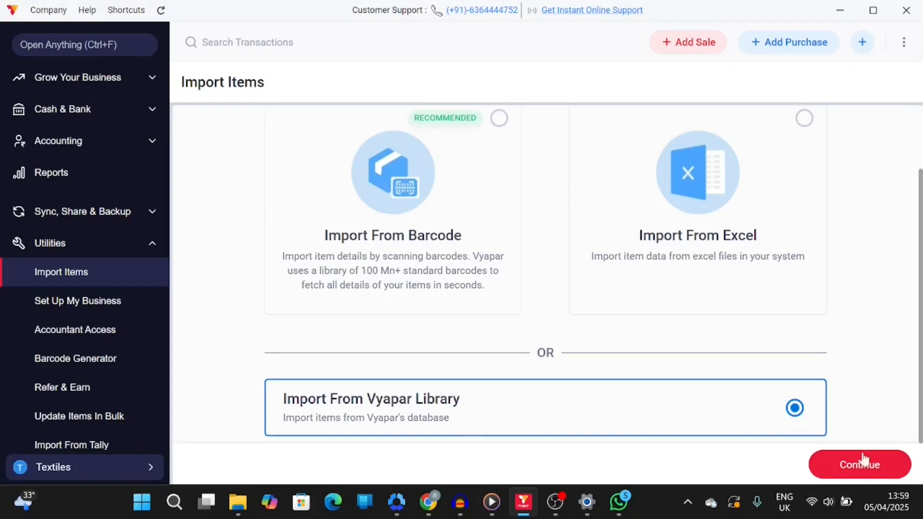
click(883, 470)
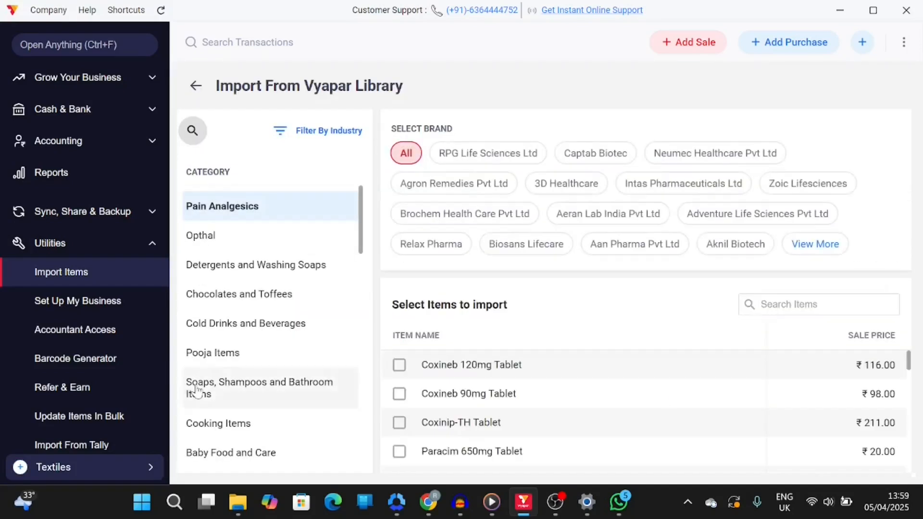
Browse the library's item categories and the listed items with their sale prices
scroll(198, 387, down, 4)
scroll(197, 390, down, 6)
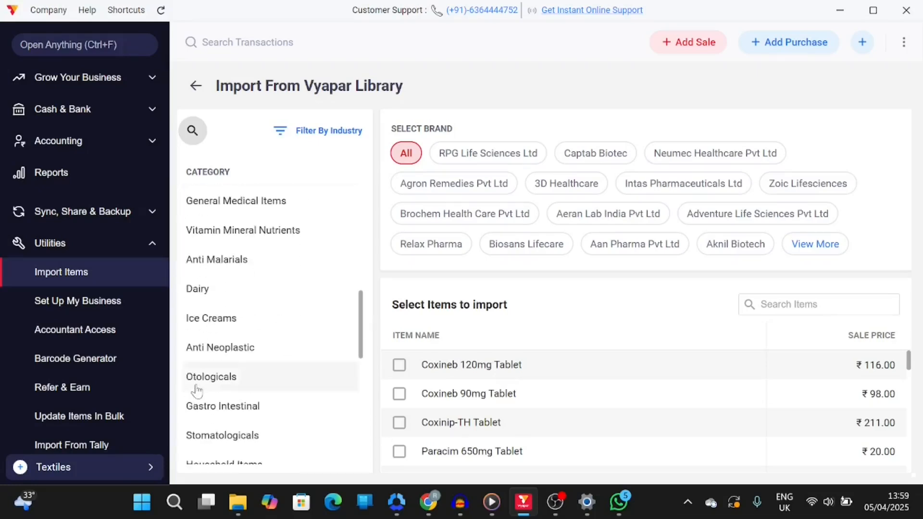
scroll(197, 390, down, 5)
scroll(197, 390, up, 6)
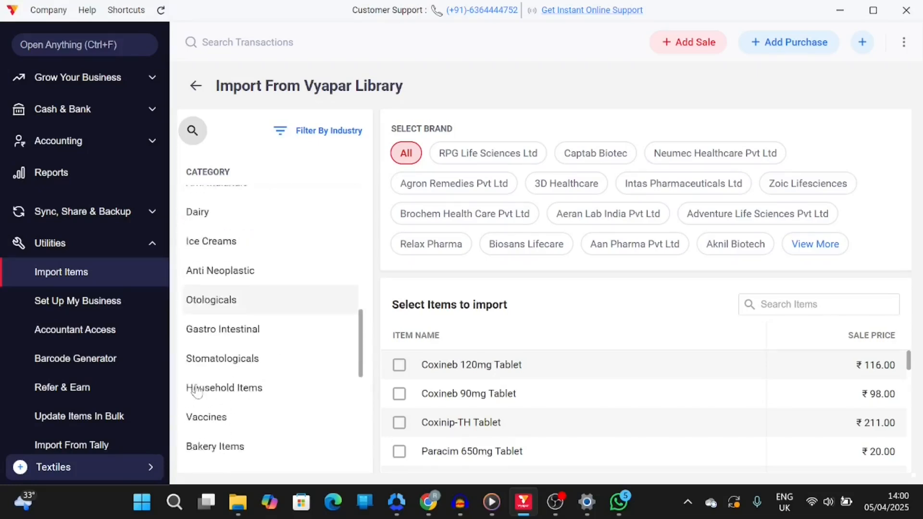
scroll(197, 391, up, 7)
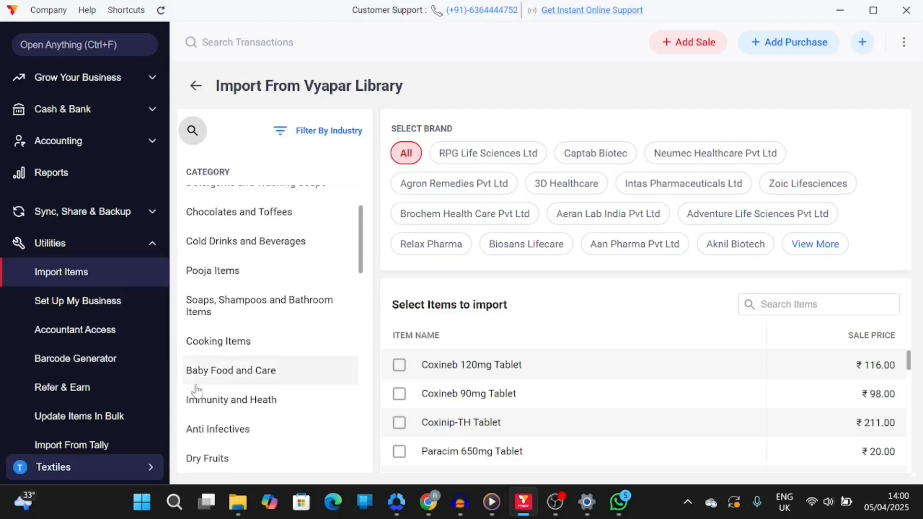
scroll(197, 390, up, 2)
scroll(197, 390, down, 12)
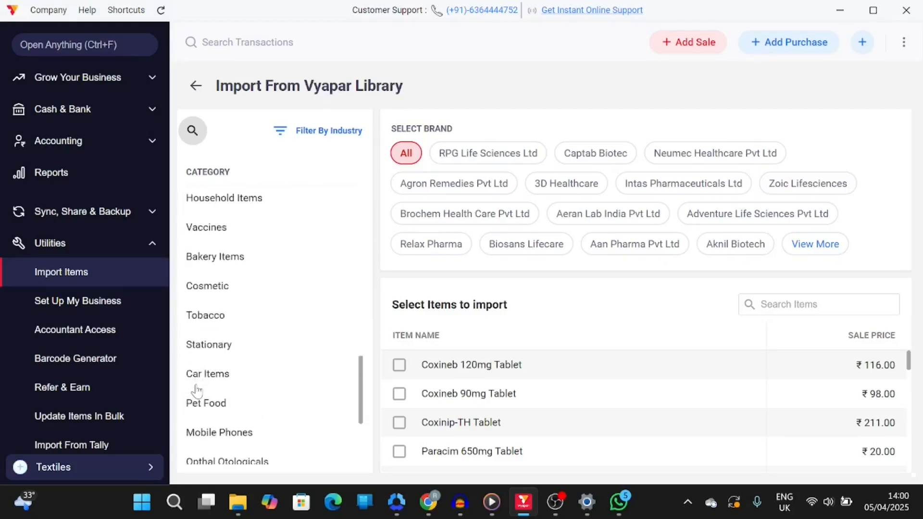
scroll(197, 390, down, 4)
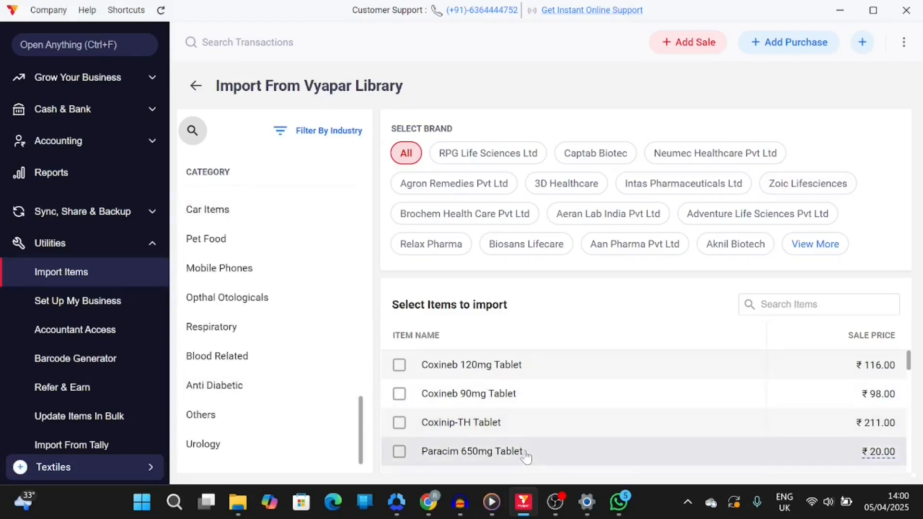
scroll(526, 455, down, 10)
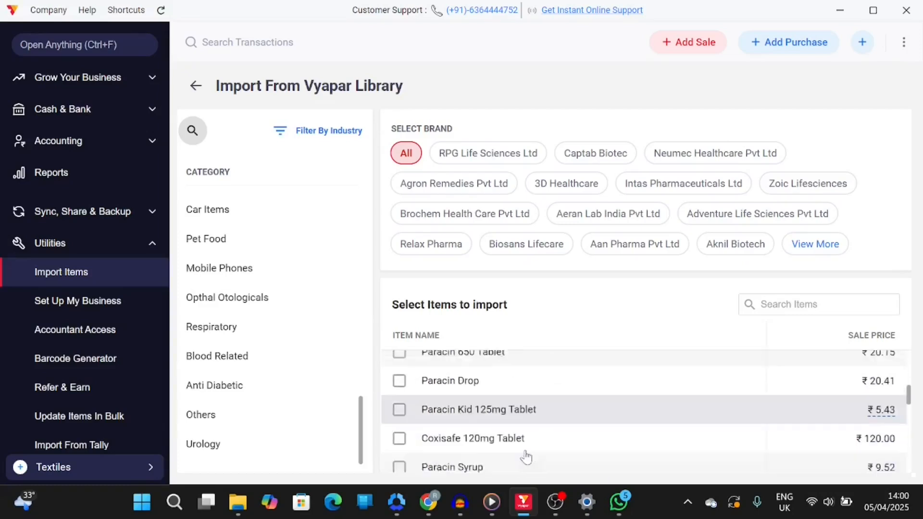
scroll(526, 456, up, 8)
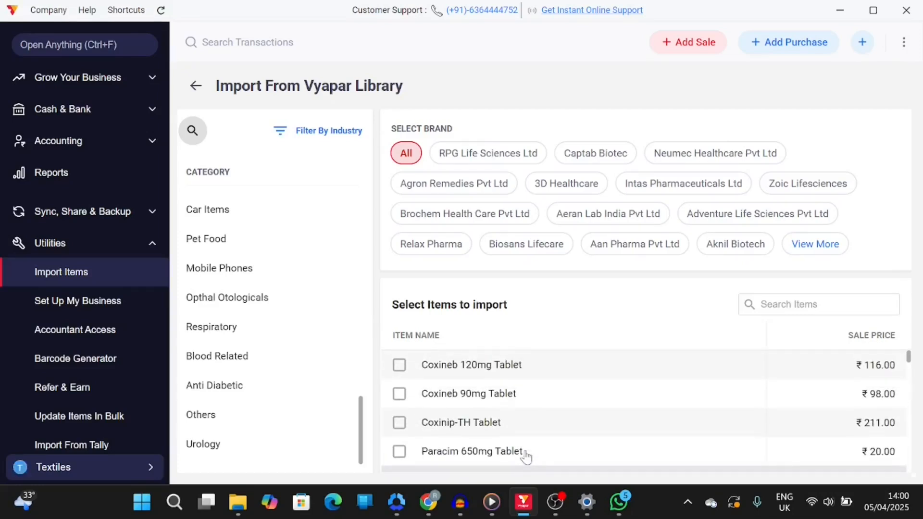
scroll(237, 324, up, 5)
scroll(237, 321, up, 3)
scroll(241, 346, down, 8)
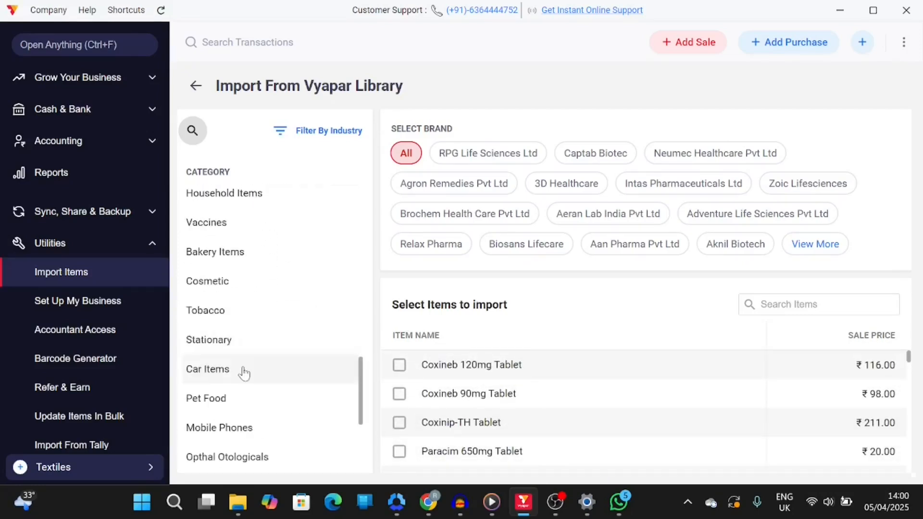
Try selecting Parle Happy Happy Cakes Tutti Frutti 50 Gm from the Bakery Items category
click(229, 256)
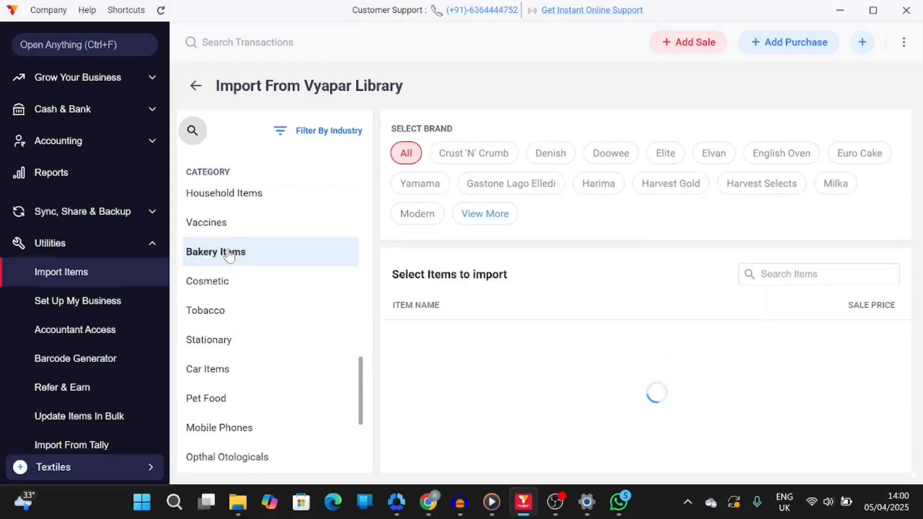
scroll(587, 412, down, 1)
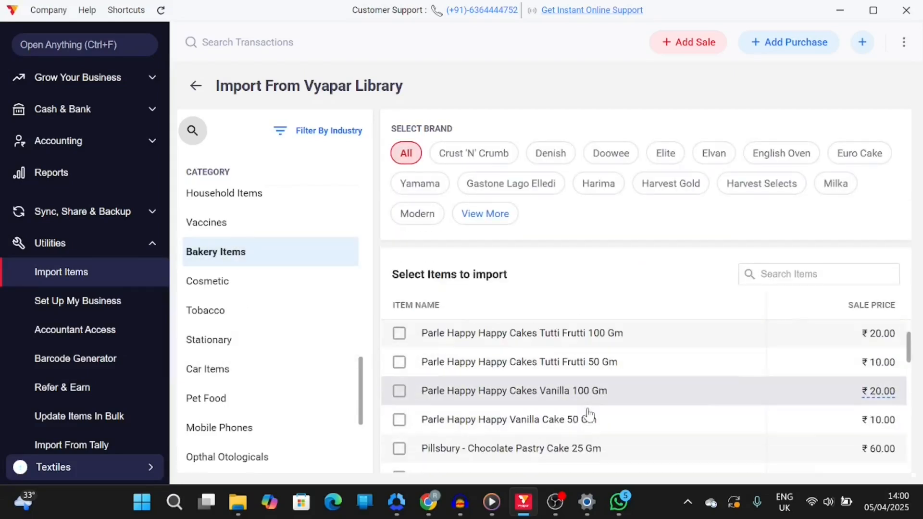
scroll(531, 397, up, 1)
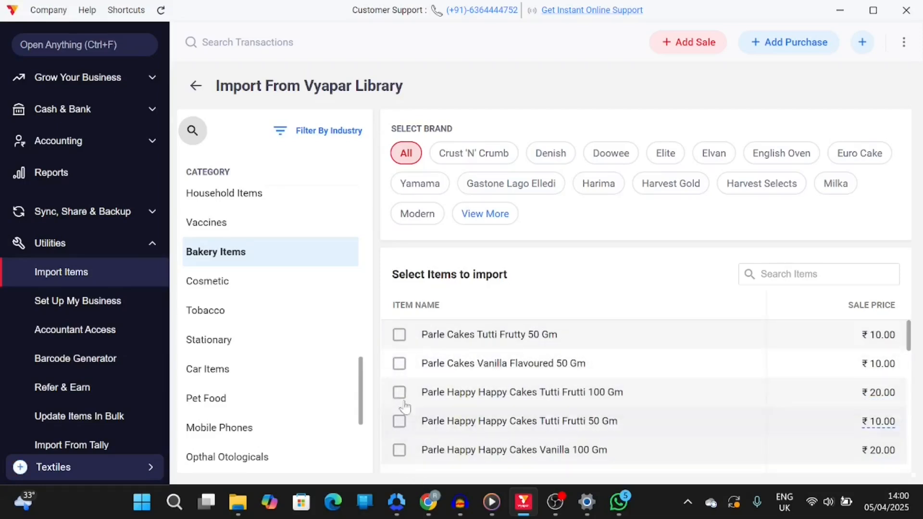
scroll(433, 390, down, 1)
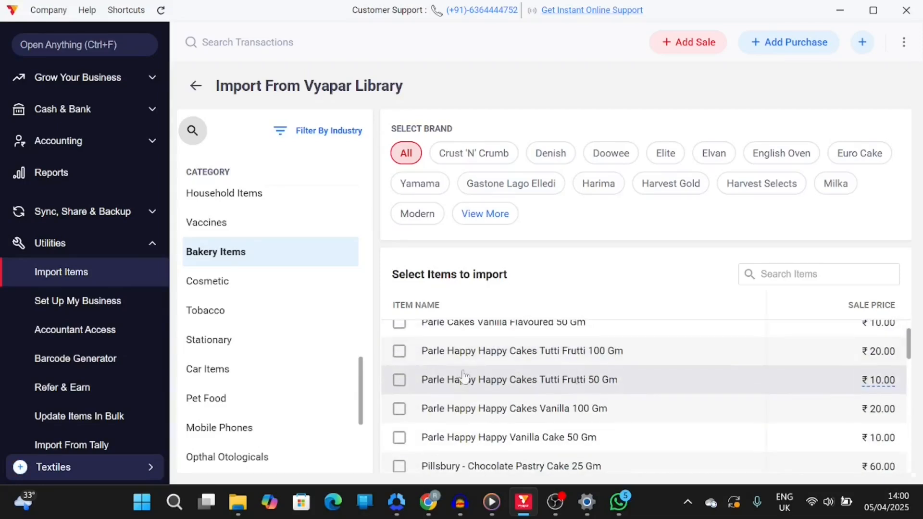
click(399, 381)
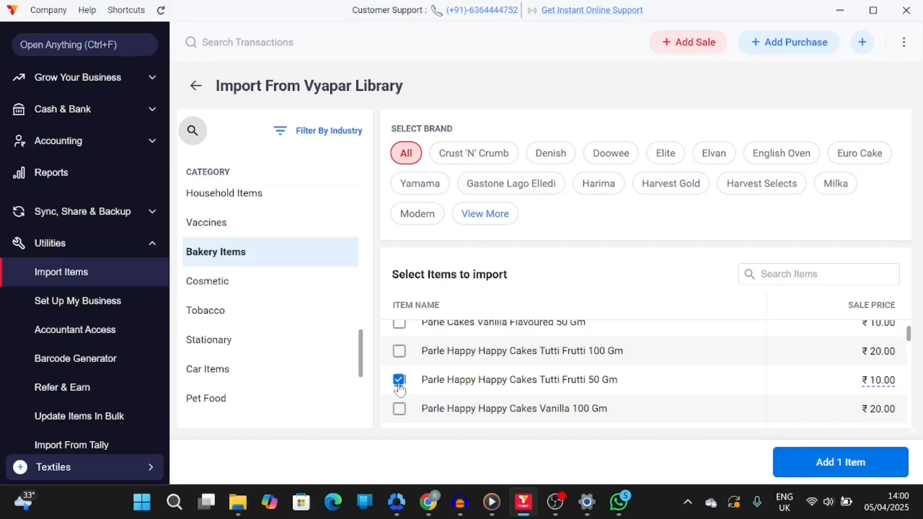
click(399, 382)
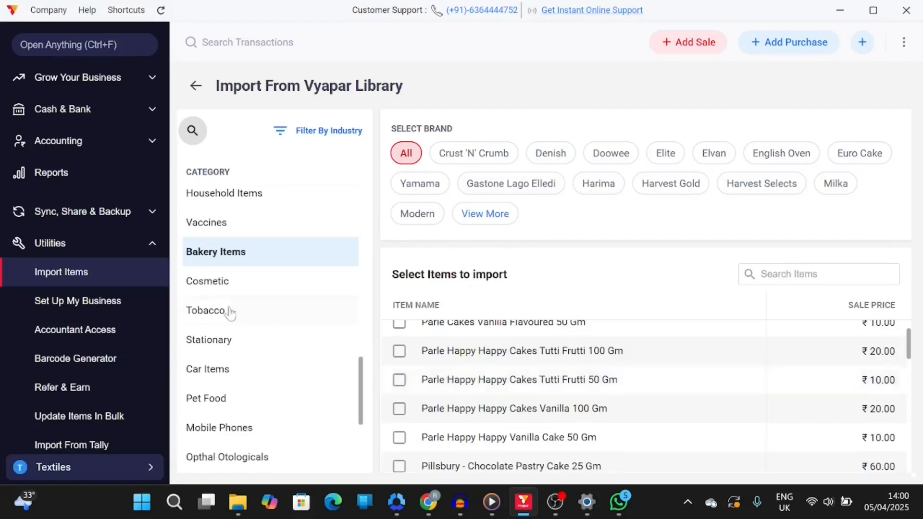
Leave the library import without adding items and return to the Home dashboard
scroll(233, 313, up, 5)
click(195, 87)
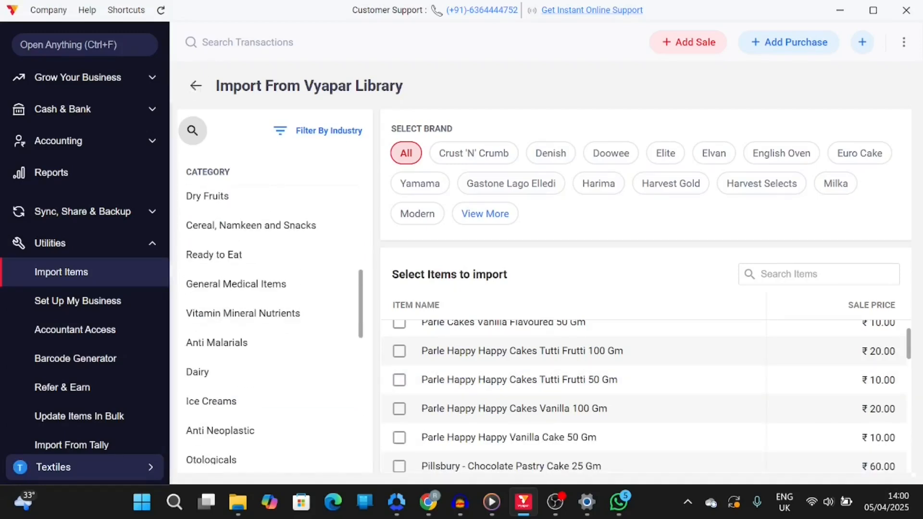
scroll(54, 96, up, 4)
click(53, 96)
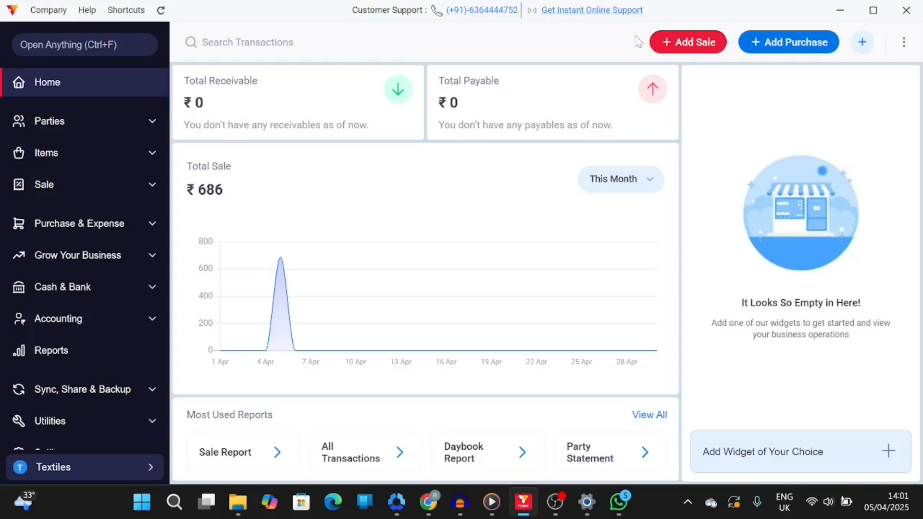
Start a new sale invoice and select the existing customer party
click(710, 48)
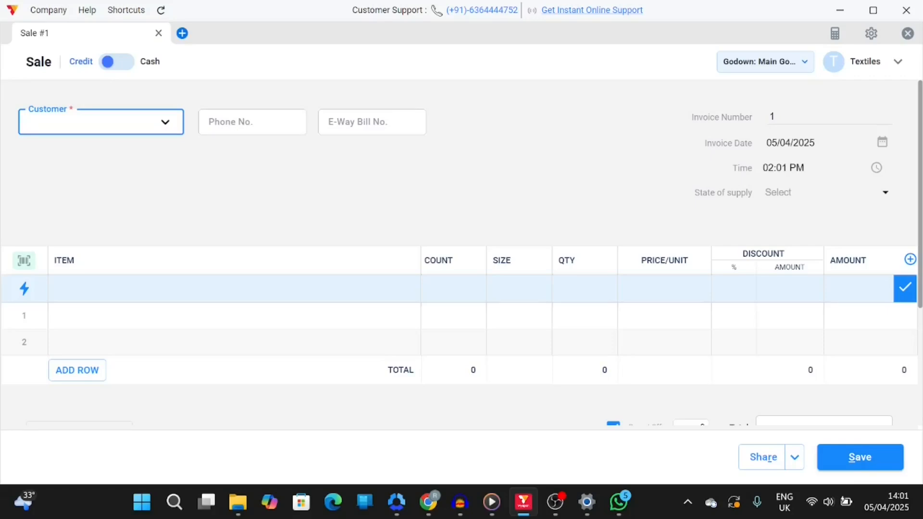
text(Sas)
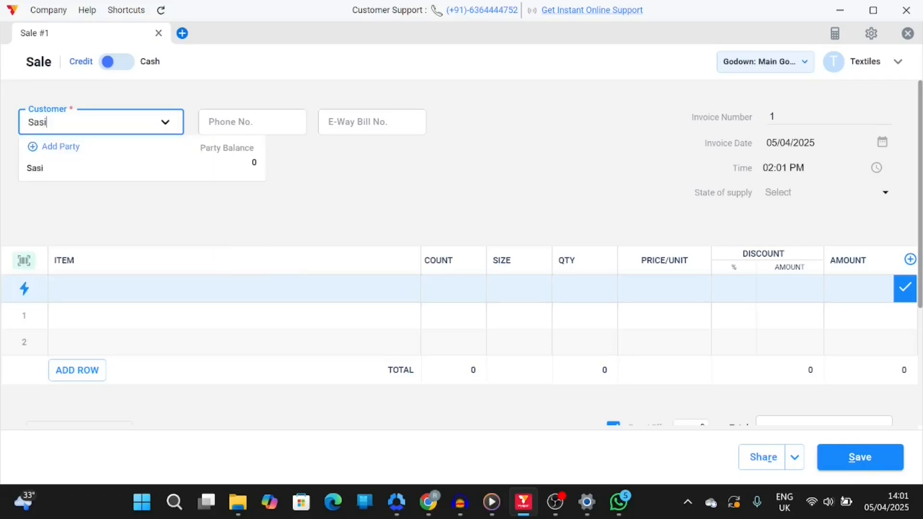
text(i)
click(86, 168)
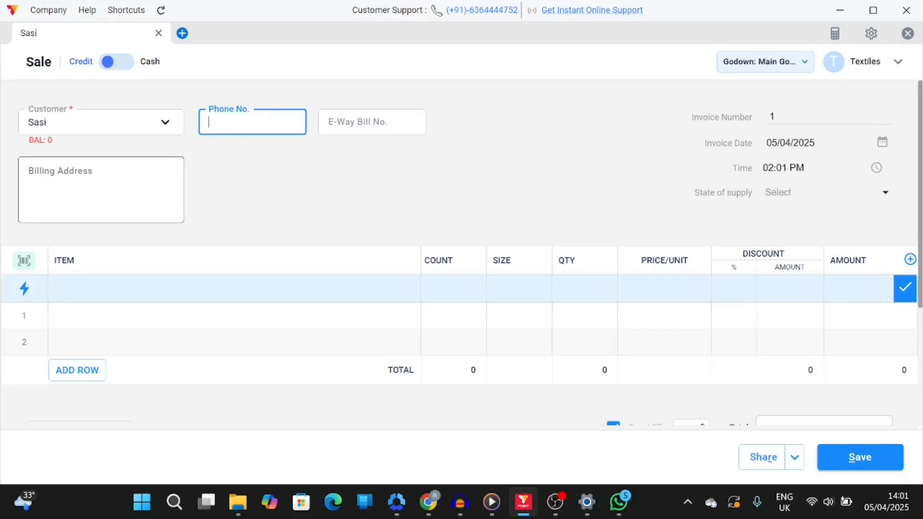
Add the Shirt item to the sale, taking a quantity of 2 from the size M batch
scroll(301, 212, down, 3)
scroll(301, 212, up, 3)
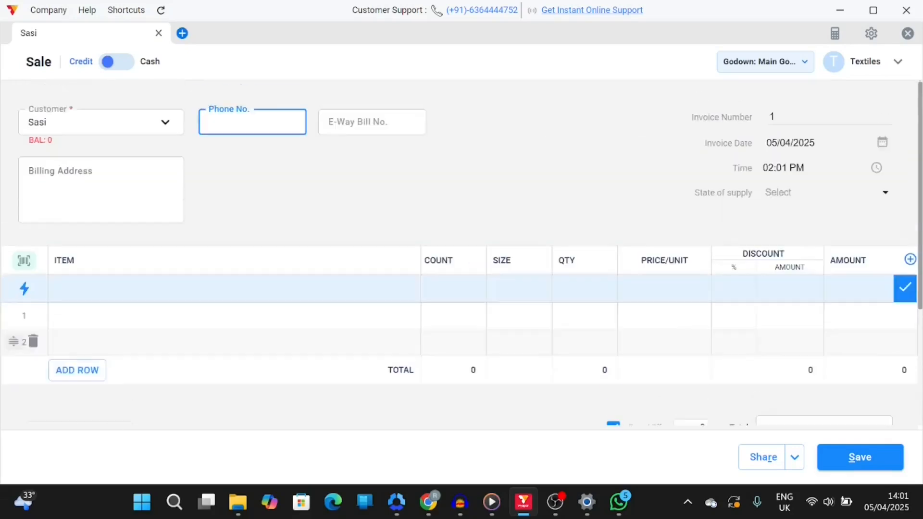
mouse_move(29, 316)
click(231, 315)
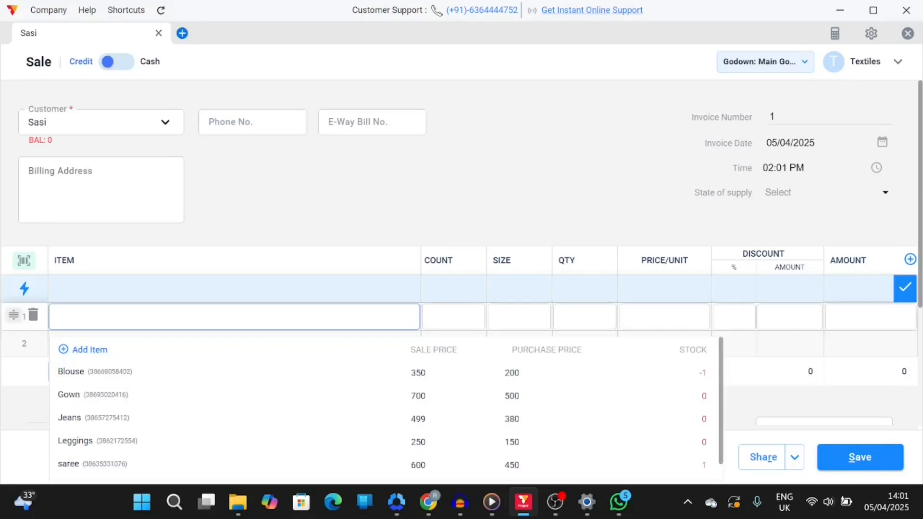
scroll(96, 443, down, 1)
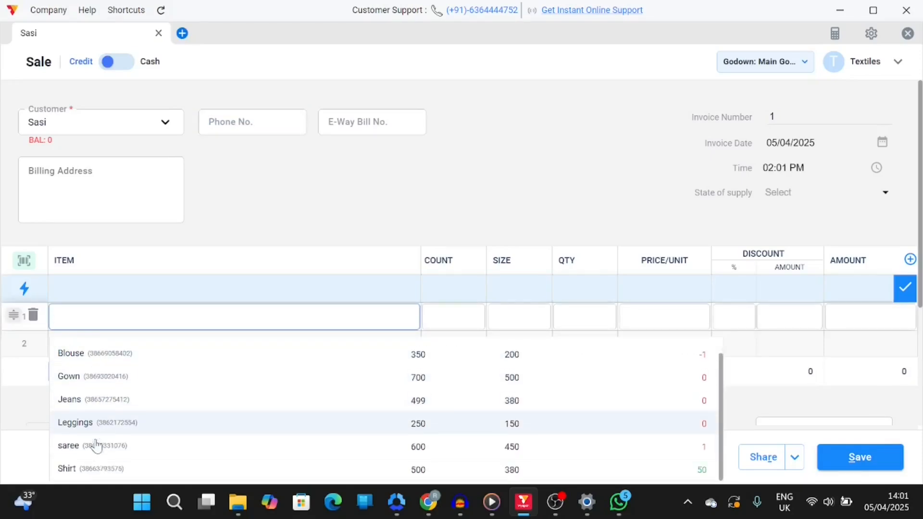
click(84, 471)
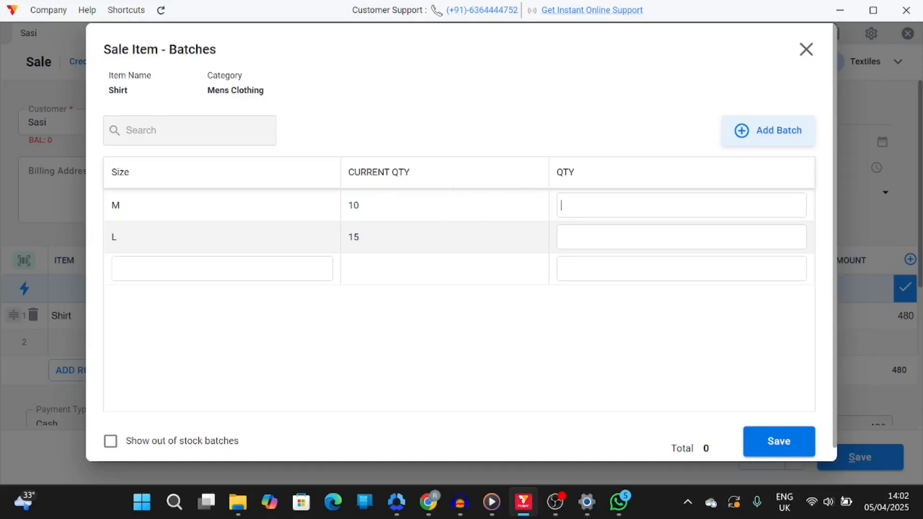
click(794, 443)
click(400, 182)
mouse_move(14, 315)
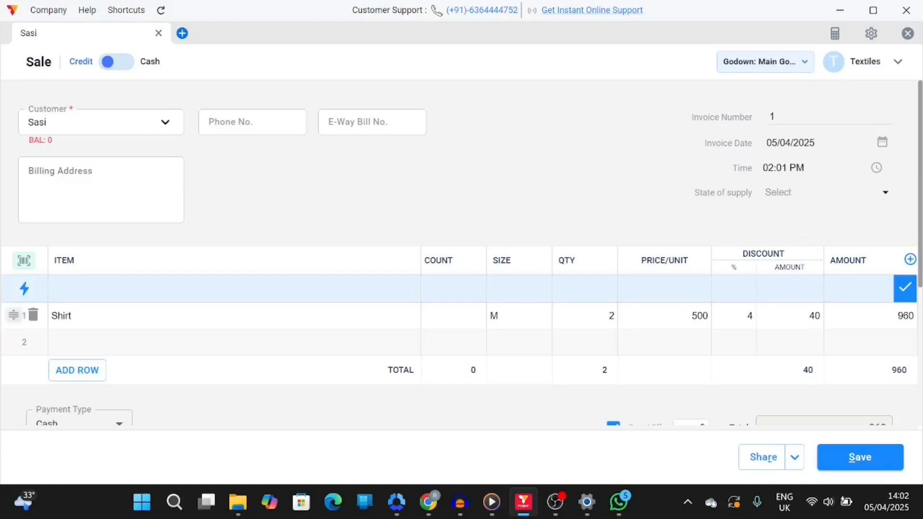
Mark the full amount as received and save the sale invoice
scroll(777, 379, down, 4)
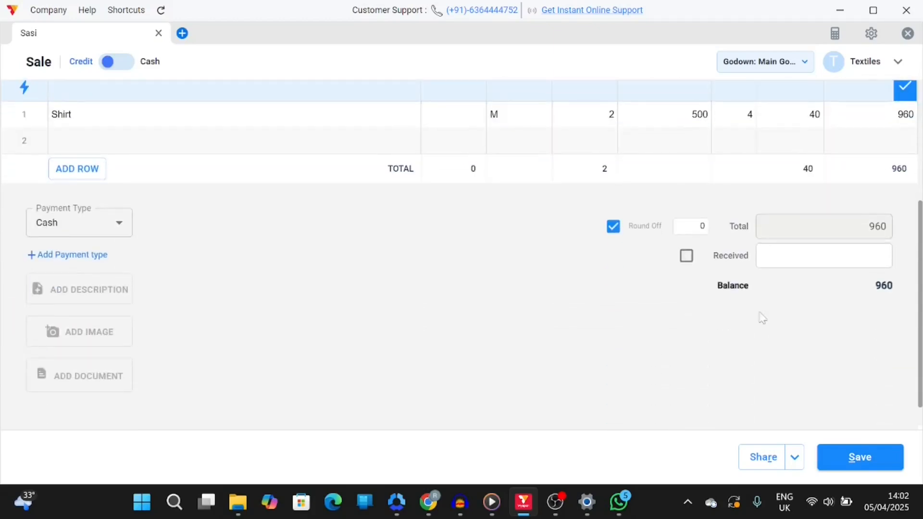
click(686, 256)
click(869, 466)
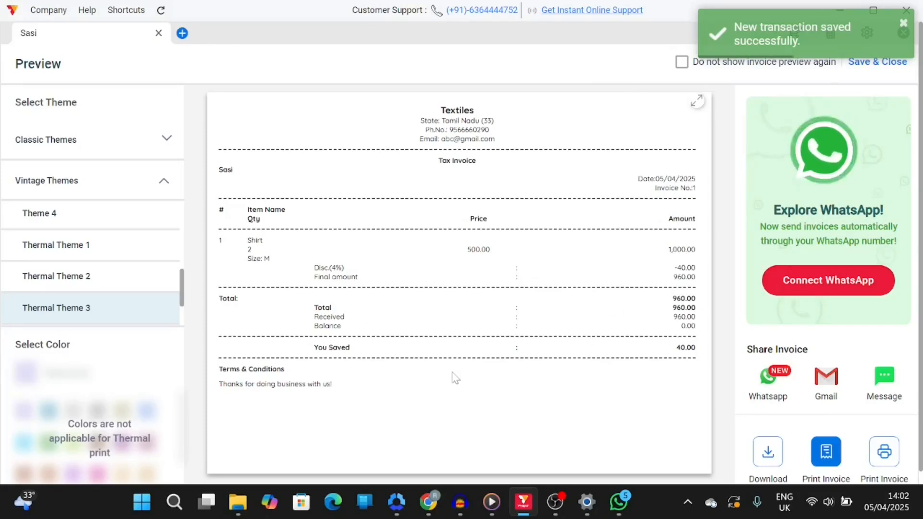
Review the invoice preview and close it
scroll(454, 377, down, 1)
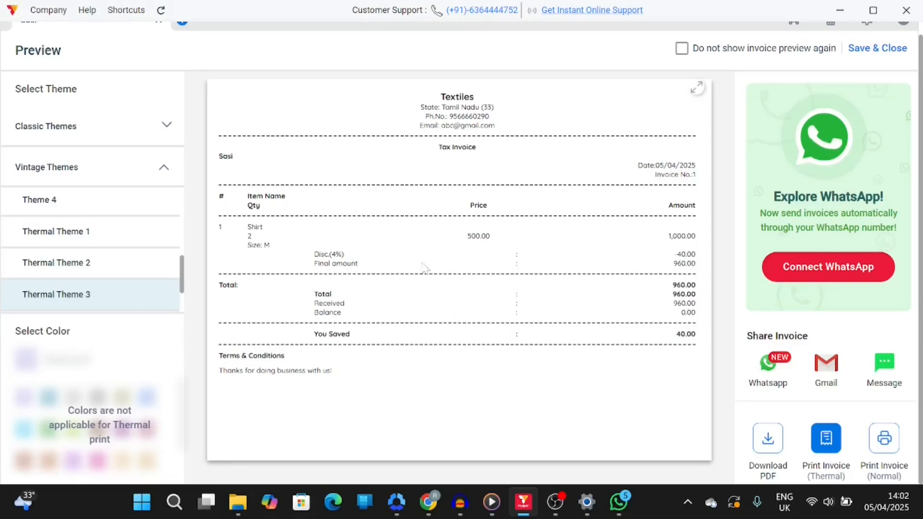
click(865, 53)
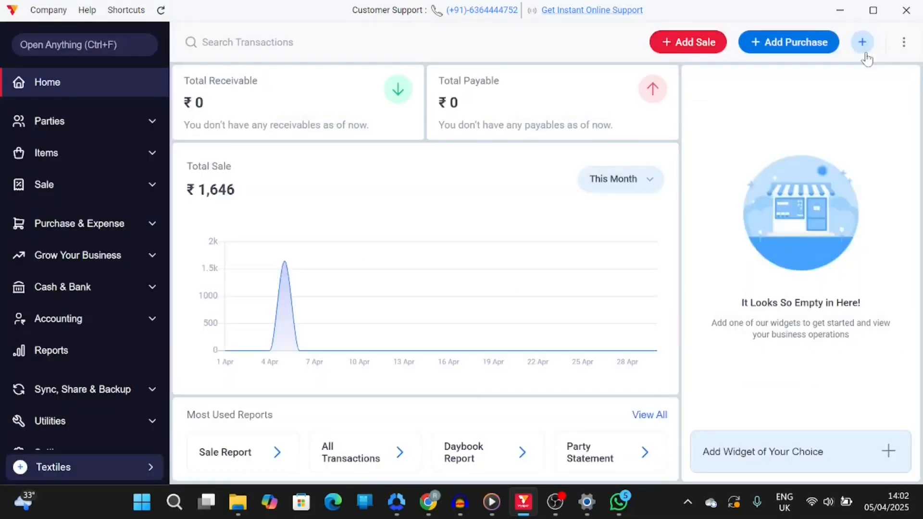
Open the Sale report and set its firm filter to ALL FIRMS
scroll(91, 284, down, 1)
click(87, 297)
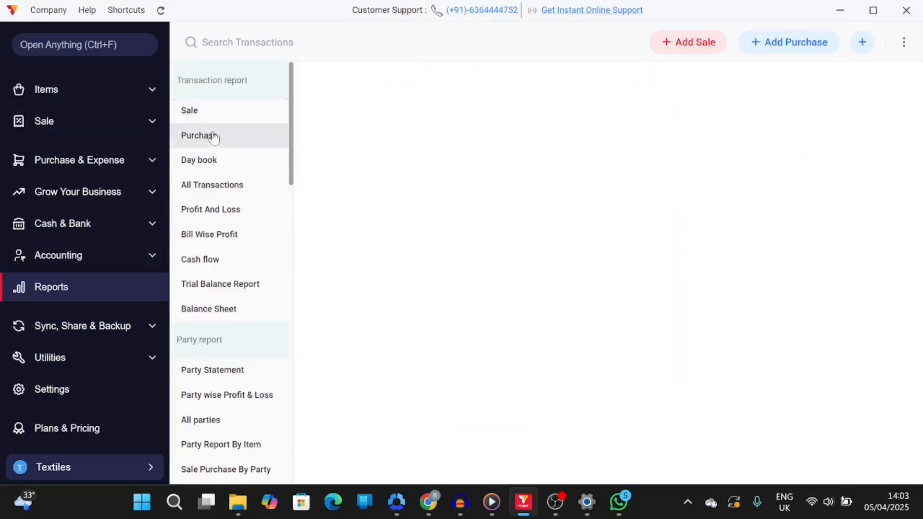
click(194, 114)
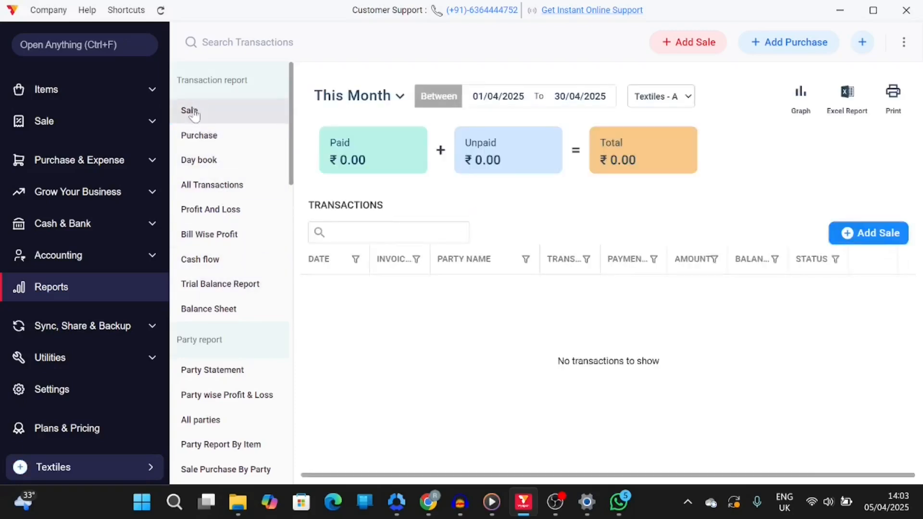
click(683, 98)
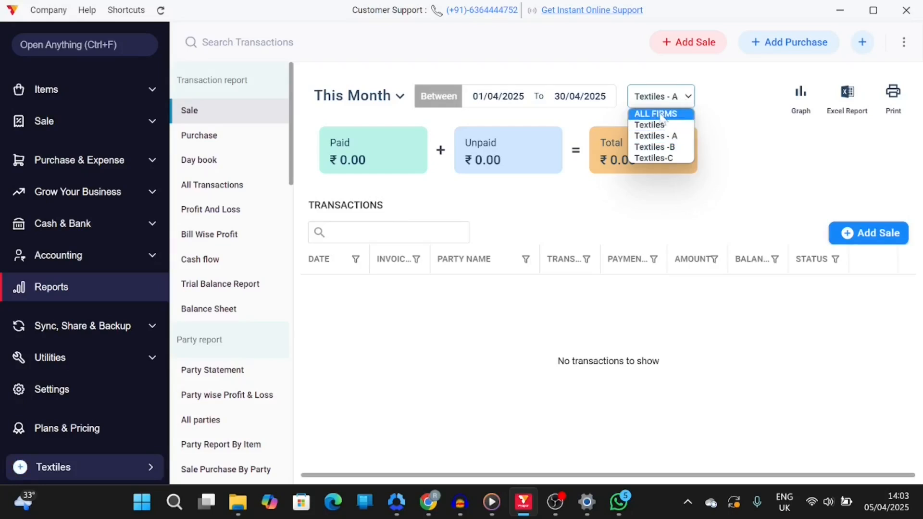
click(659, 114)
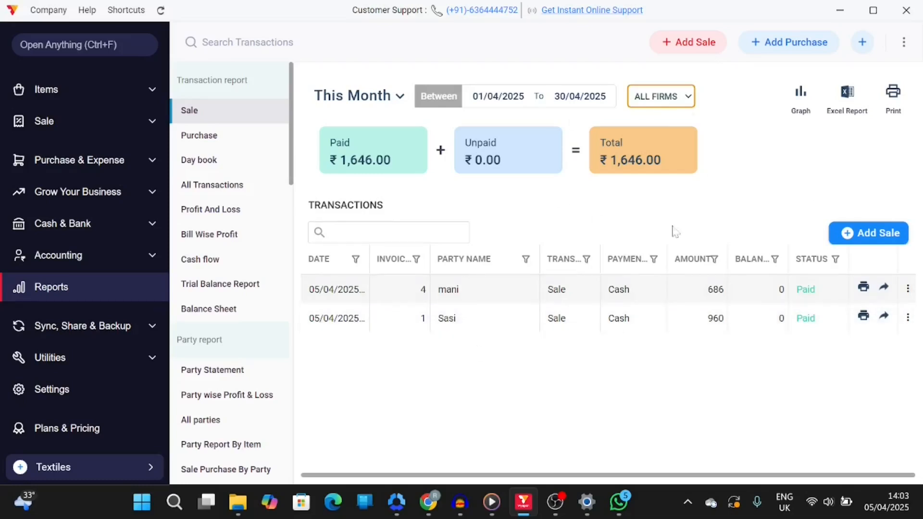
click(673, 99)
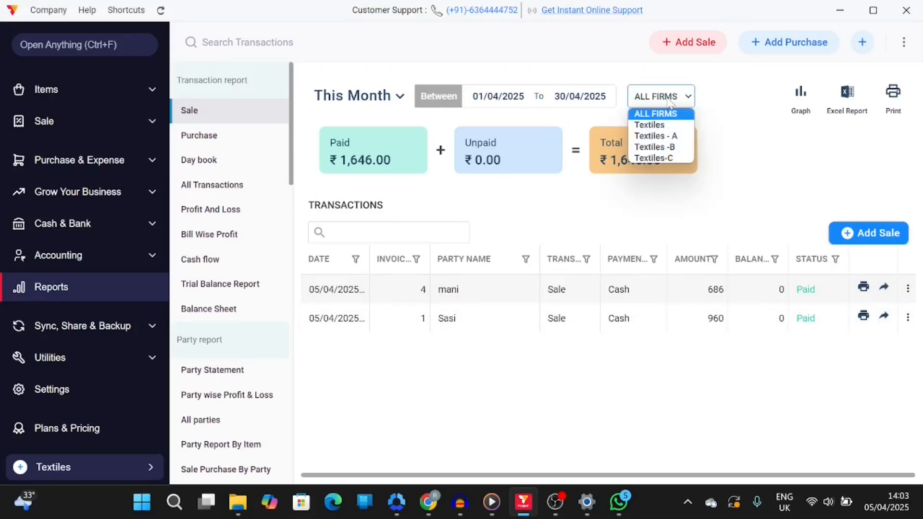
Review the Sale report filtered by Textiles, Textiles - A, Textiles -B and Textiles-C, returning to ALL FIRMS
click(657, 126)
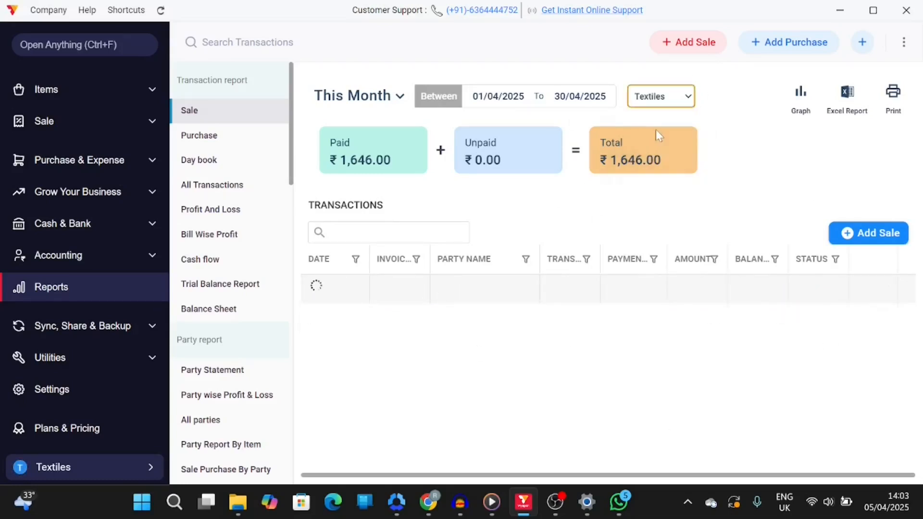
click(673, 102)
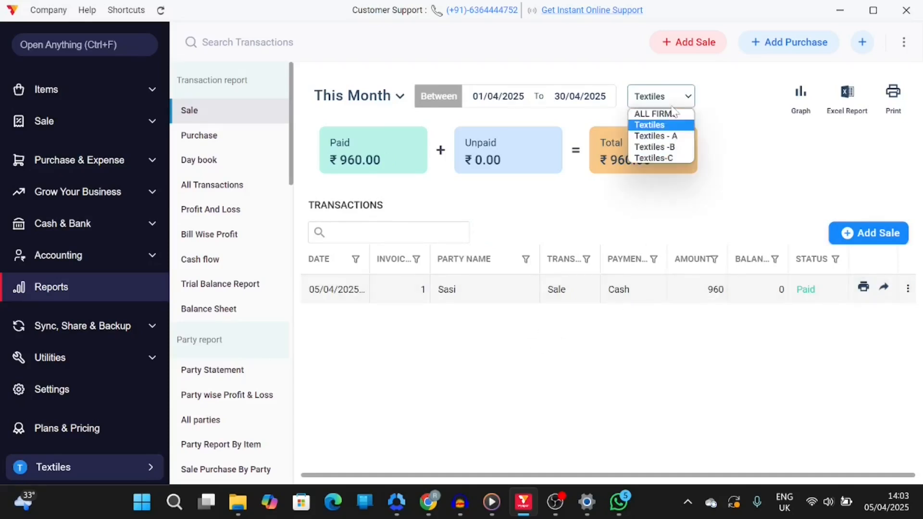
click(668, 136)
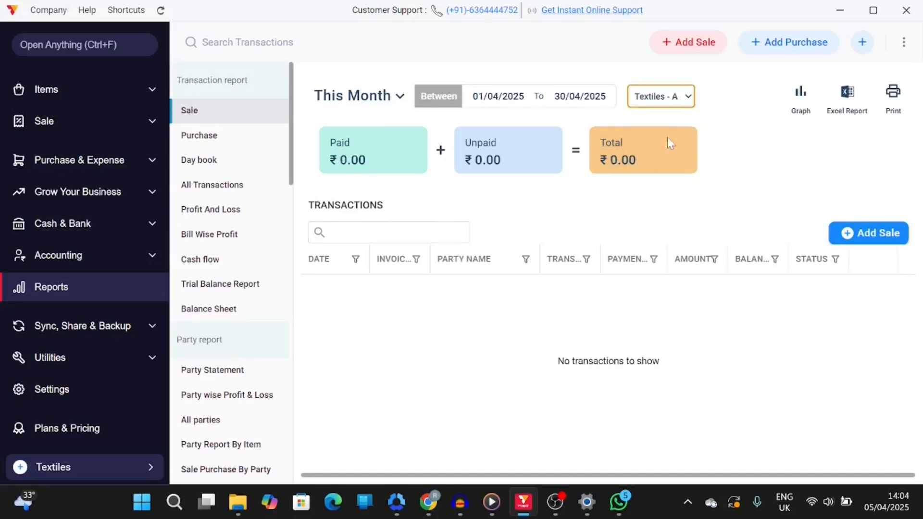
click(678, 88)
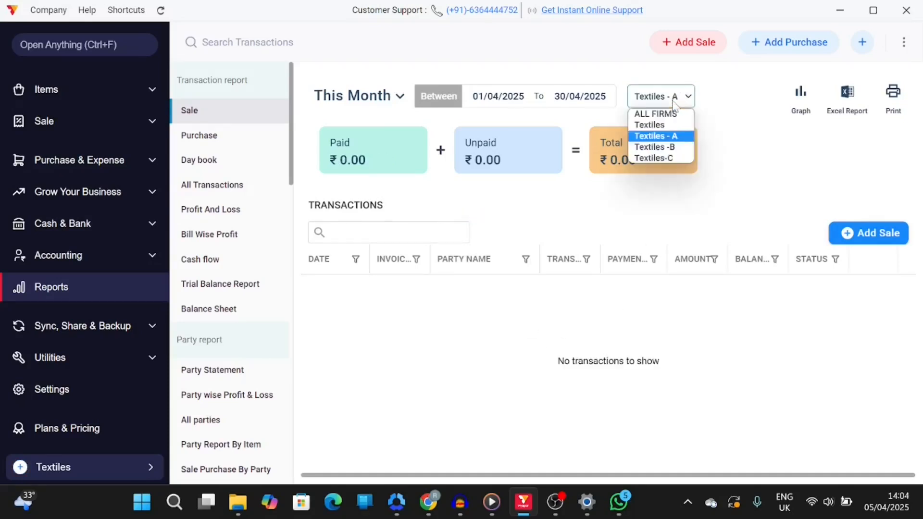
click(664, 147)
click(683, 92)
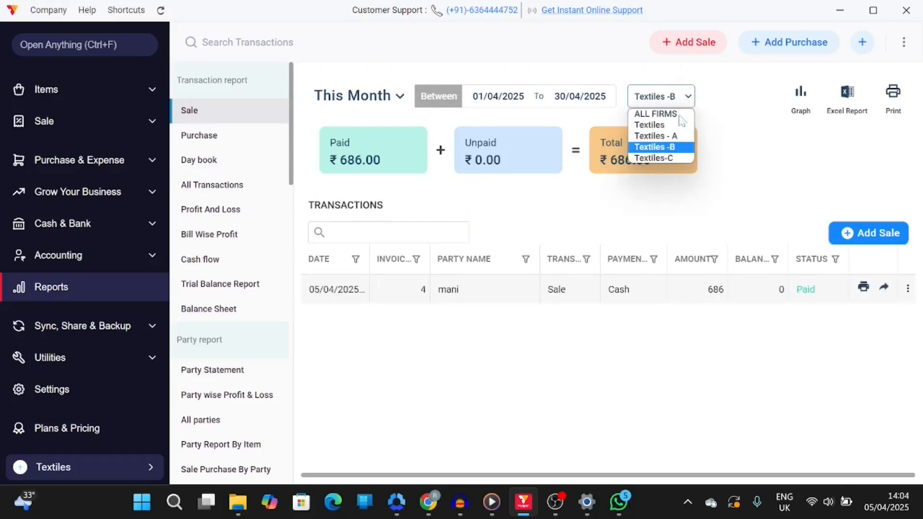
click(664, 161)
click(687, 92)
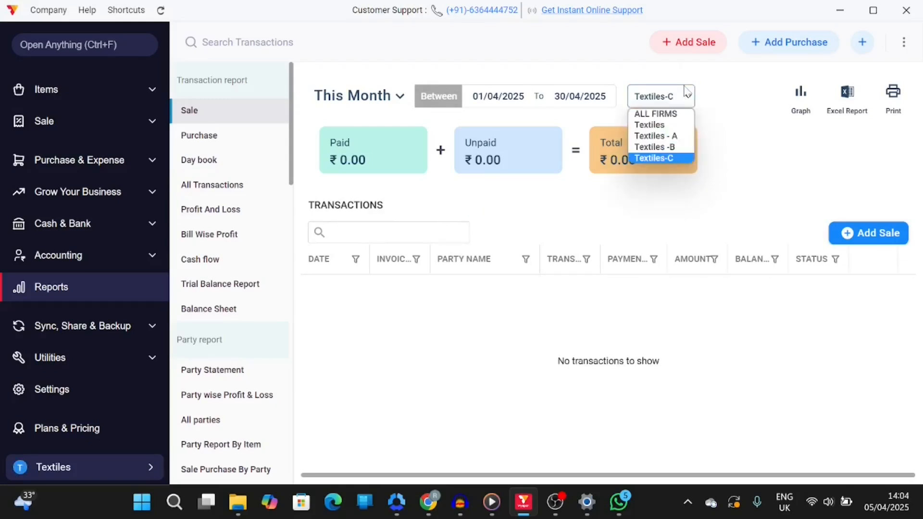
click(664, 116)
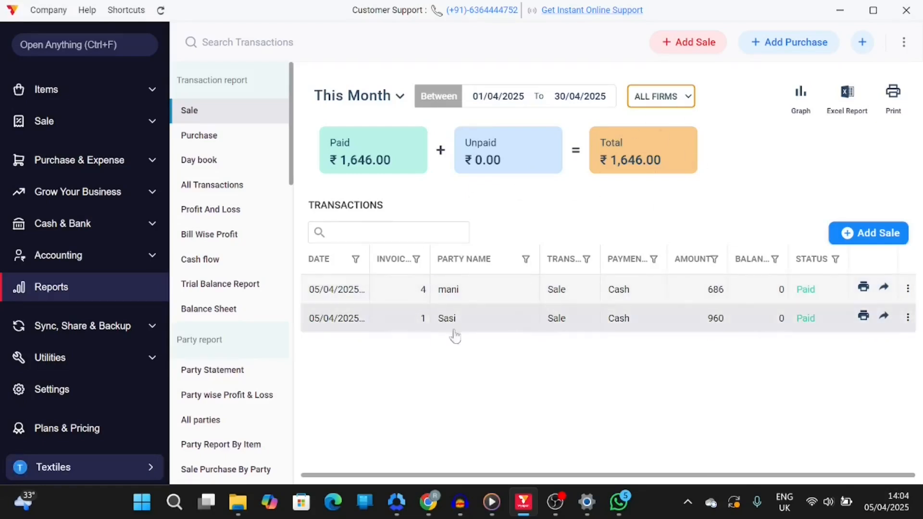
Browse the Purchase, All Transactions and Profit and Loss reports, viewing profit and loss in Accounting view
click(240, 133)
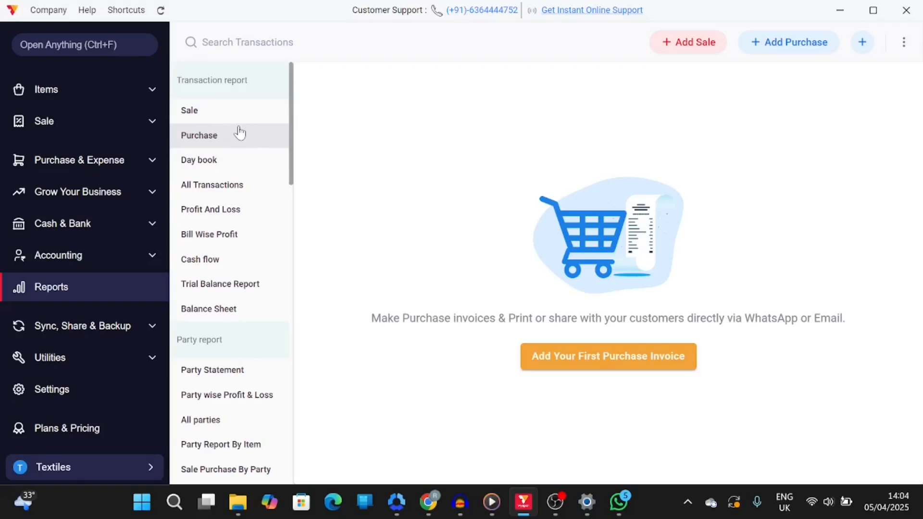
click(219, 186)
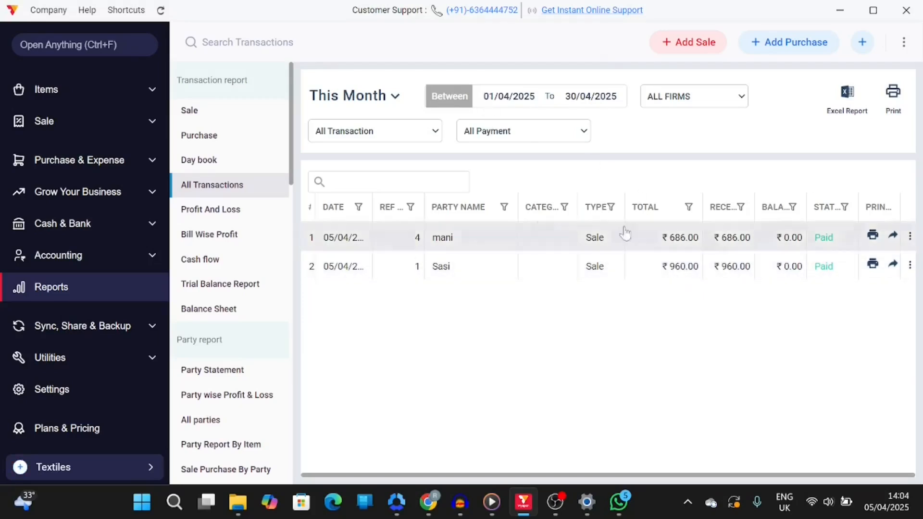
click(239, 217)
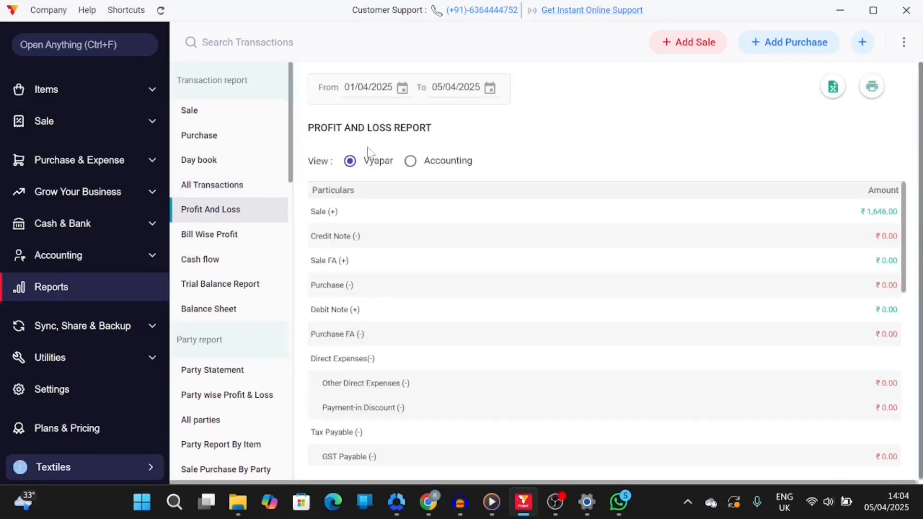
click(412, 162)
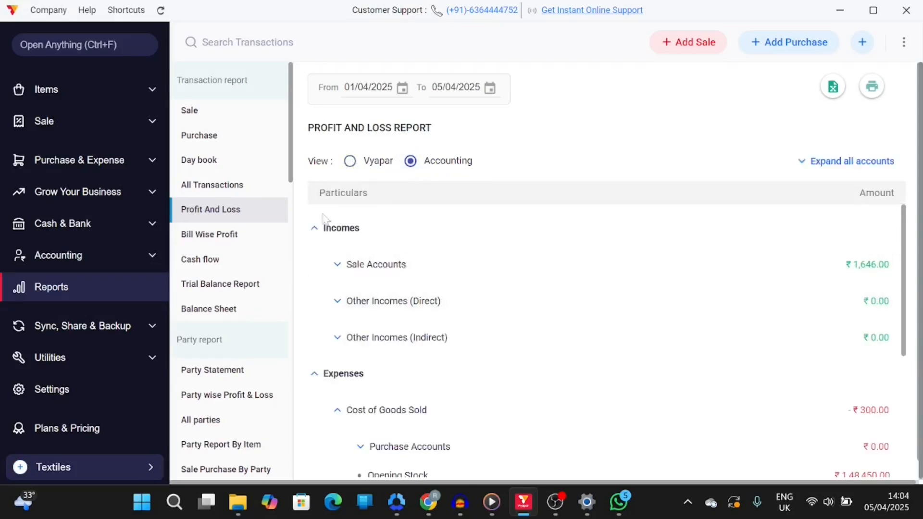
Browse the Bill Wise Profit, Cash flow, Trial Balance and Balance Sheet reports
click(241, 244)
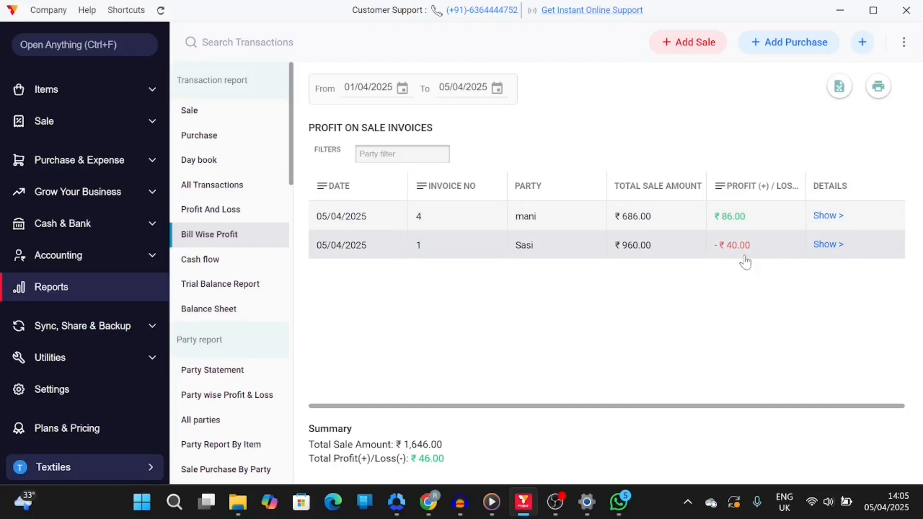
click(191, 261)
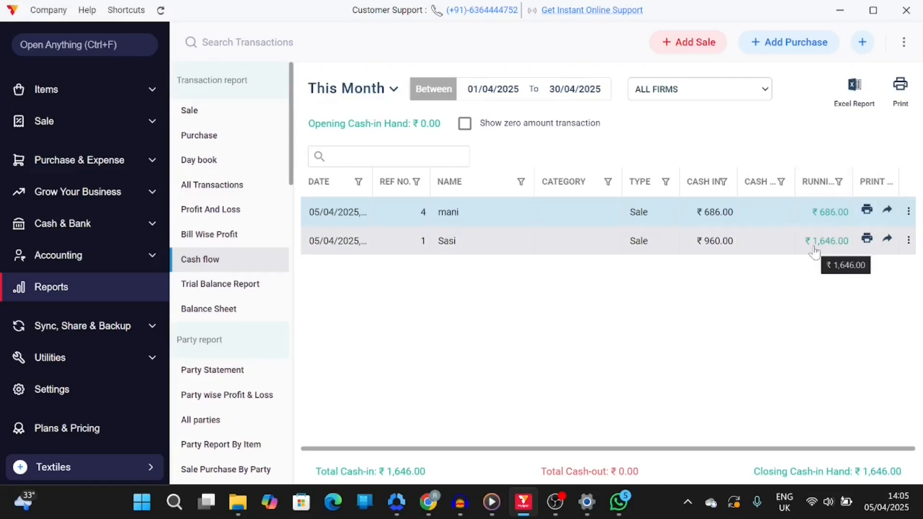
click(231, 294)
click(219, 310)
scroll(224, 381, down, 5)
scroll(223, 374, down, 5)
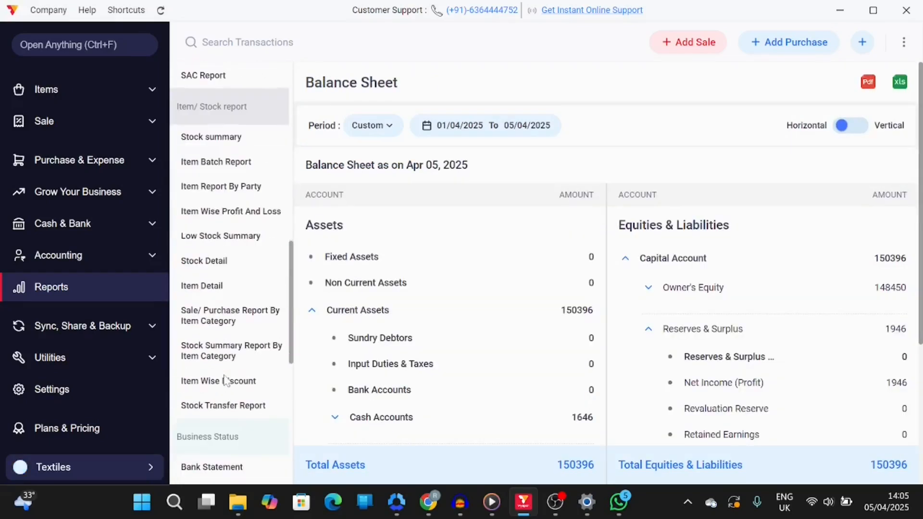
Open the Item Wise Profit And Loss and Item Wise Discount reports and scroll through the report list
click(226, 210)
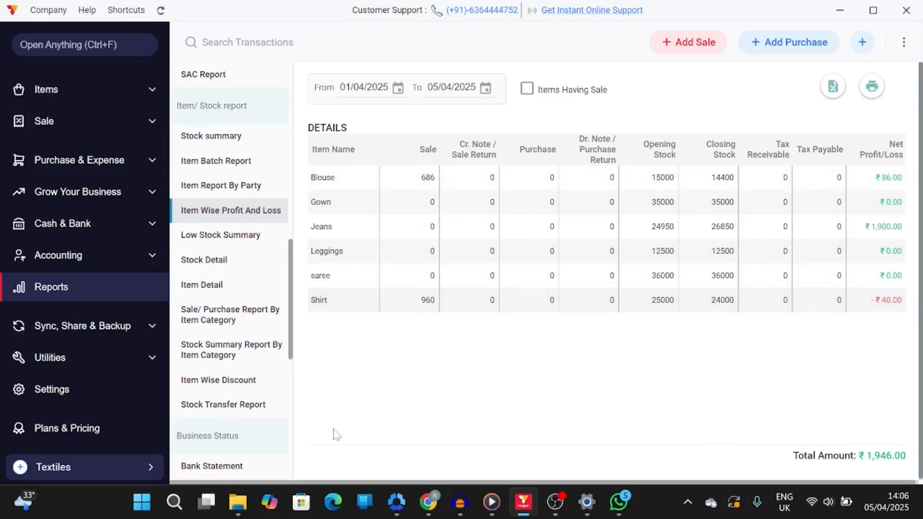
scroll(226, 288, down, 3)
click(209, 242)
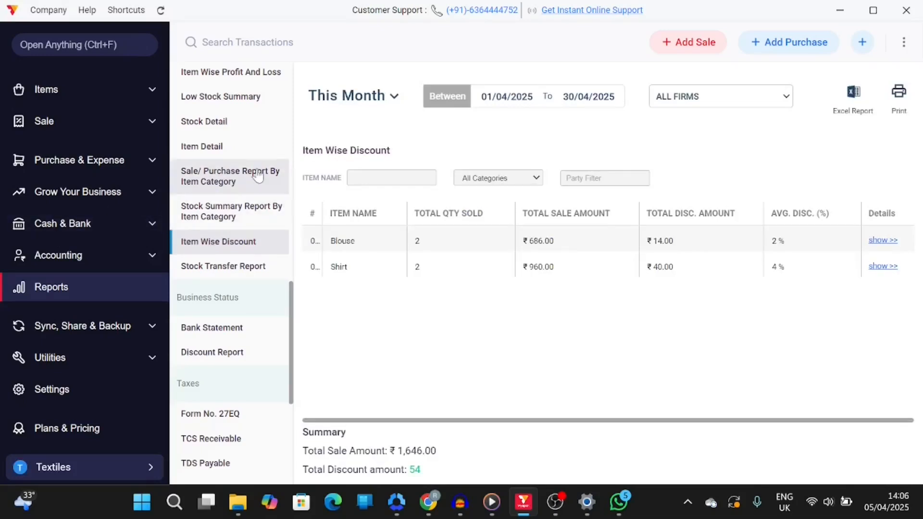
scroll(219, 162, up, 7)
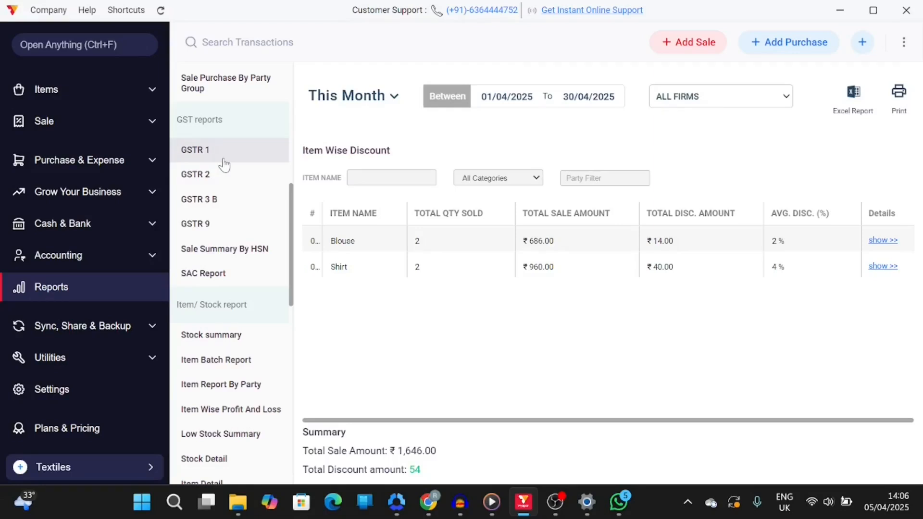
scroll(224, 163, down, 3)
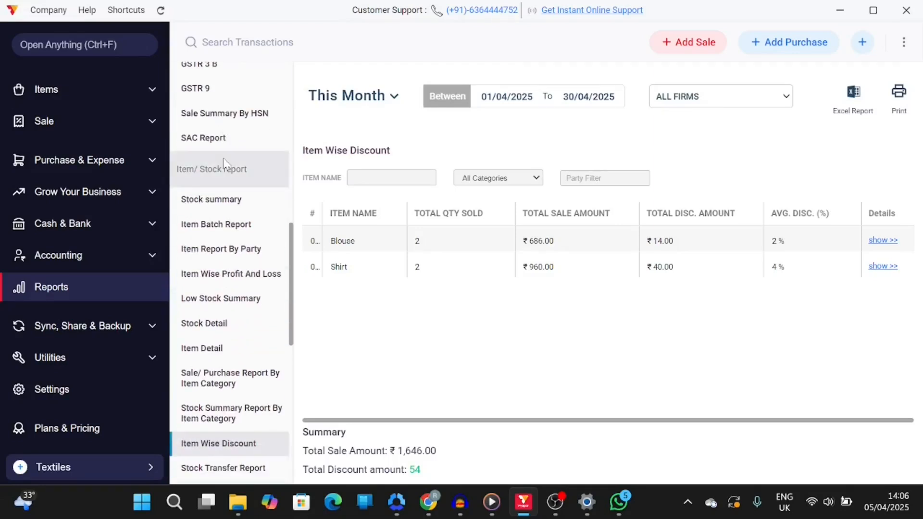
scroll(41, 258, up, 2)
scroll(53, 308, down, 2)
In bulk item updates, set Shirt's sale discount to 2 with Percentage type and save the changes
click(68, 358)
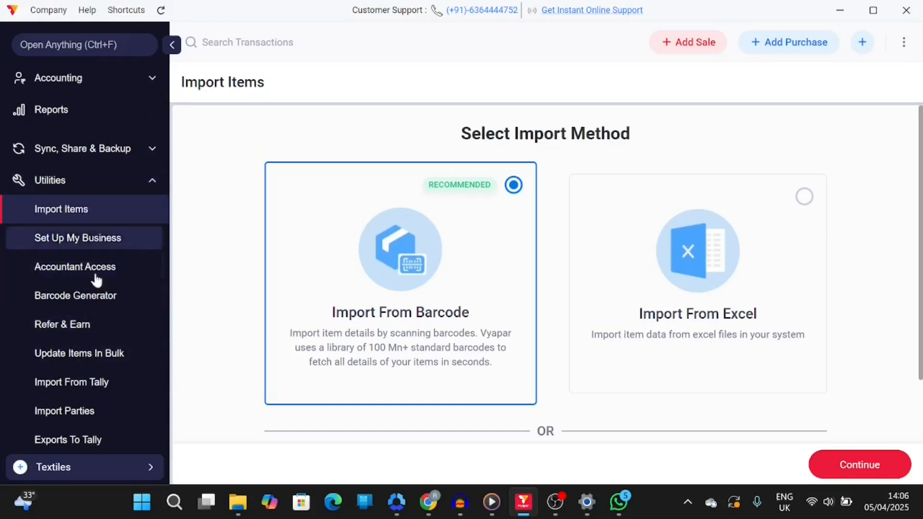
click(84, 365)
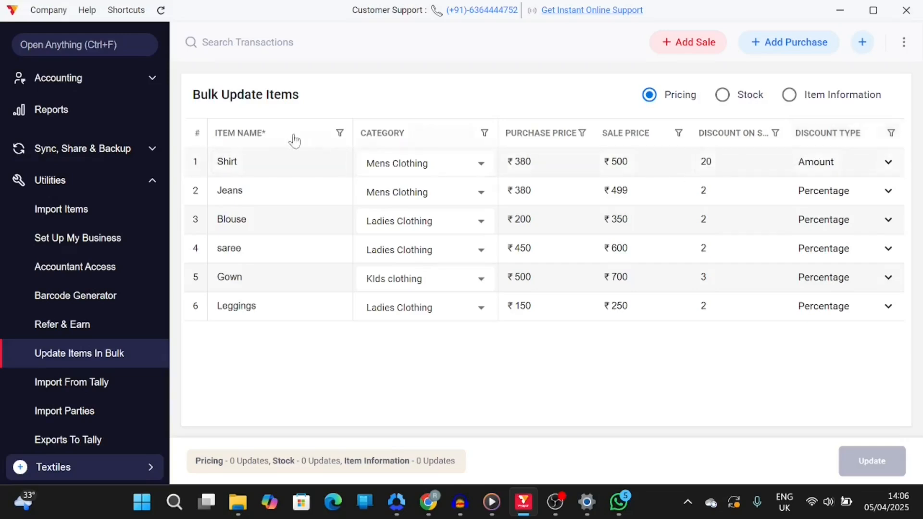
click(740, 164)
key(BackSpace)
click(823, 163)
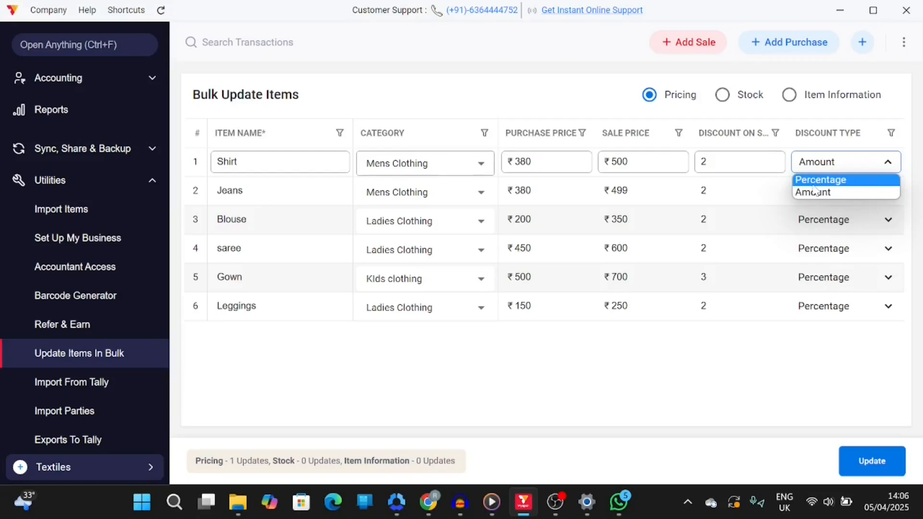
click(820, 180)
click(874, 460)
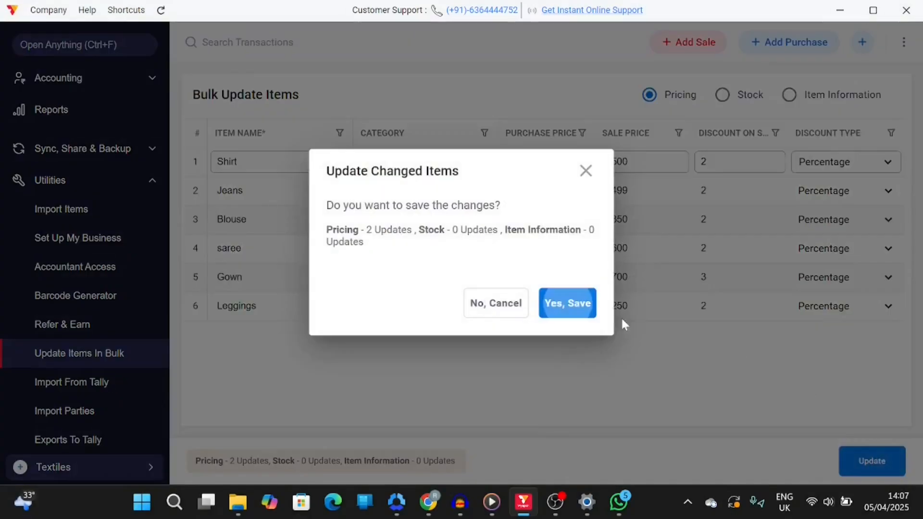
click(586, 310)
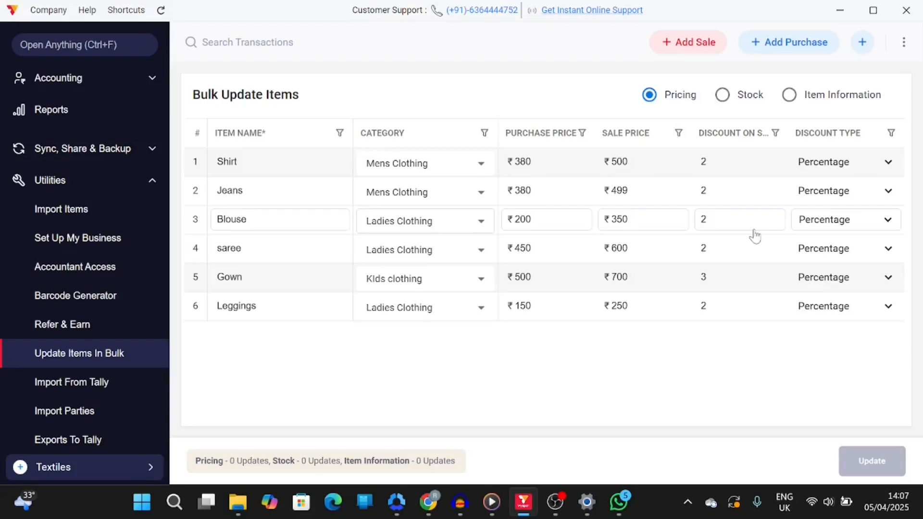
Open the Recycle Bin of deleted transactions, then return to Home
scroll(144, 408, down, 3)
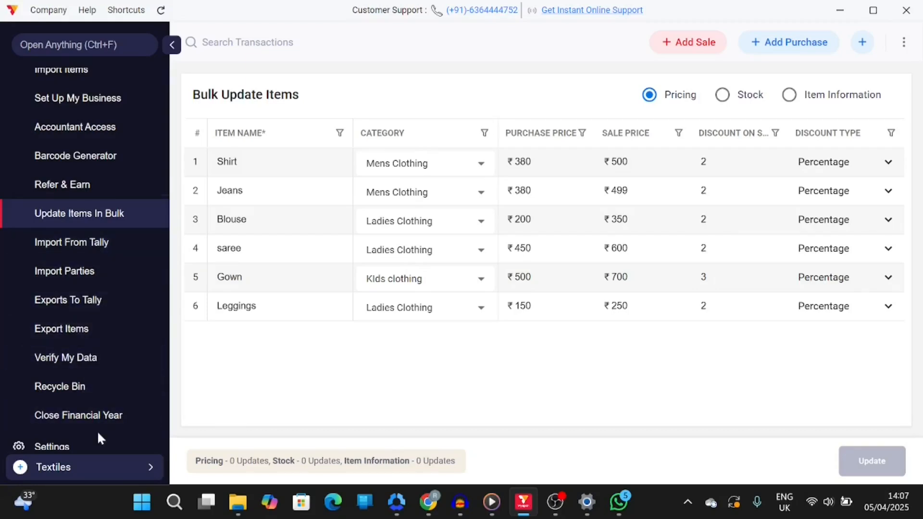
scroll(97, 430, down, 1)
click(74, 341)
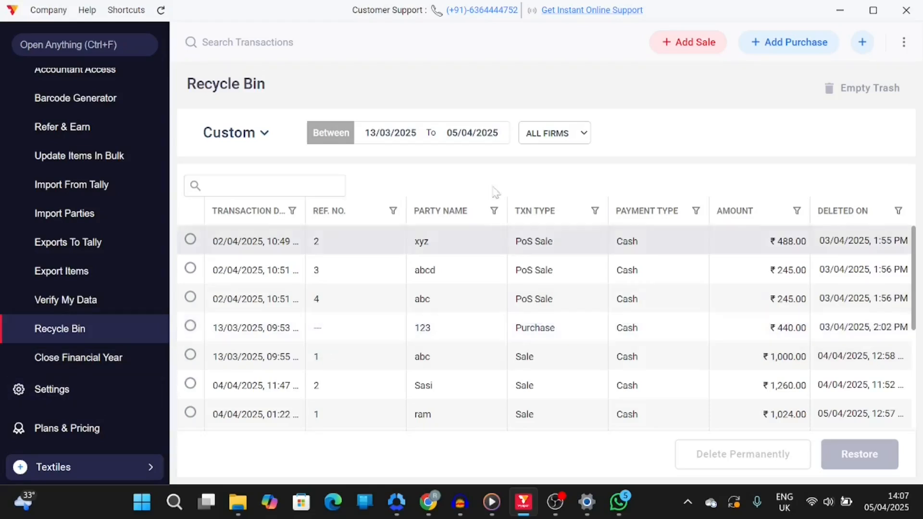
scroll(87, 156, up, 10)
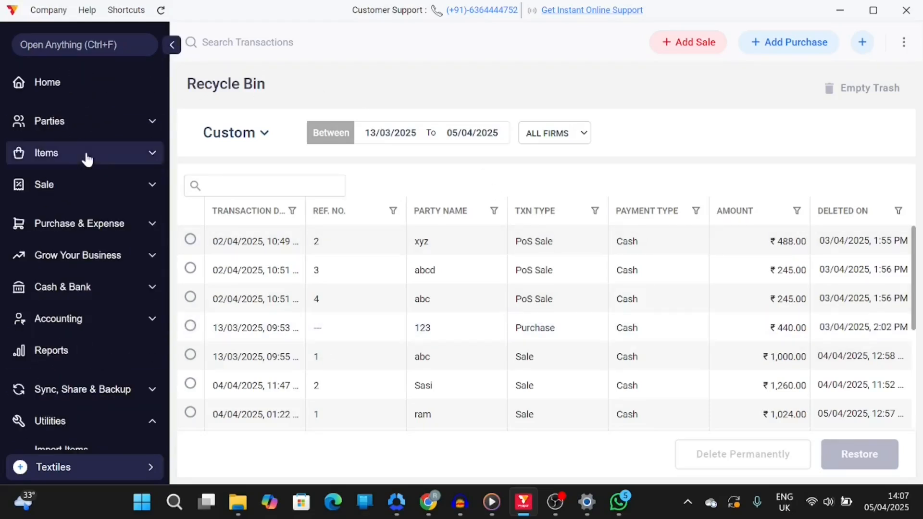
click(45, 78)
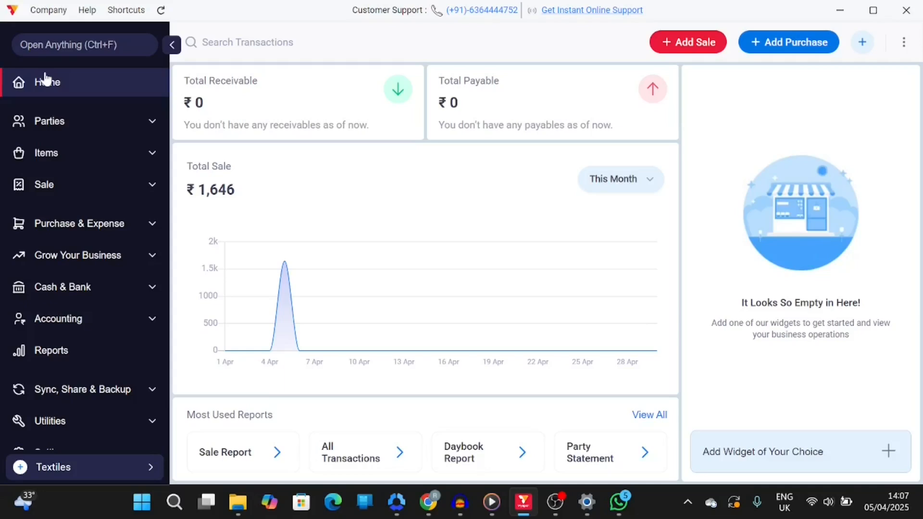
Open the keyboard shortcuts list and close it
click(134, 14)
click(139, 35)
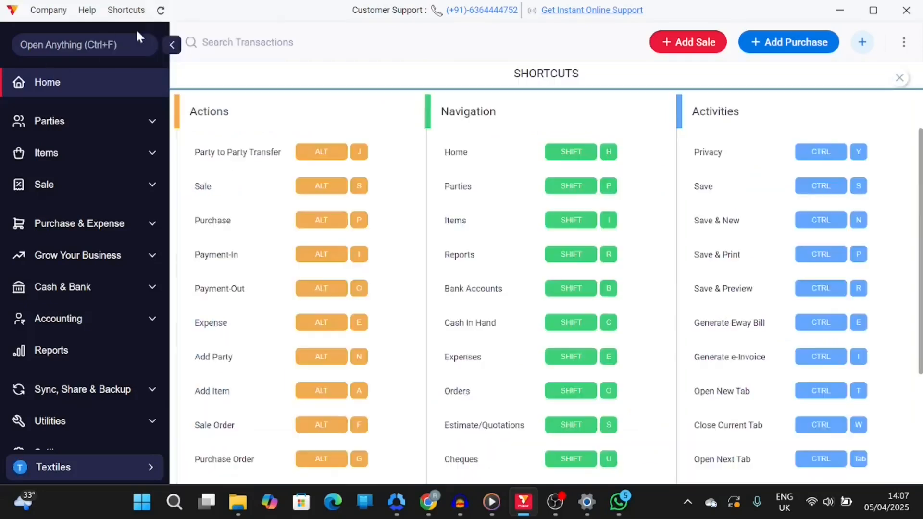
click(900, 78)
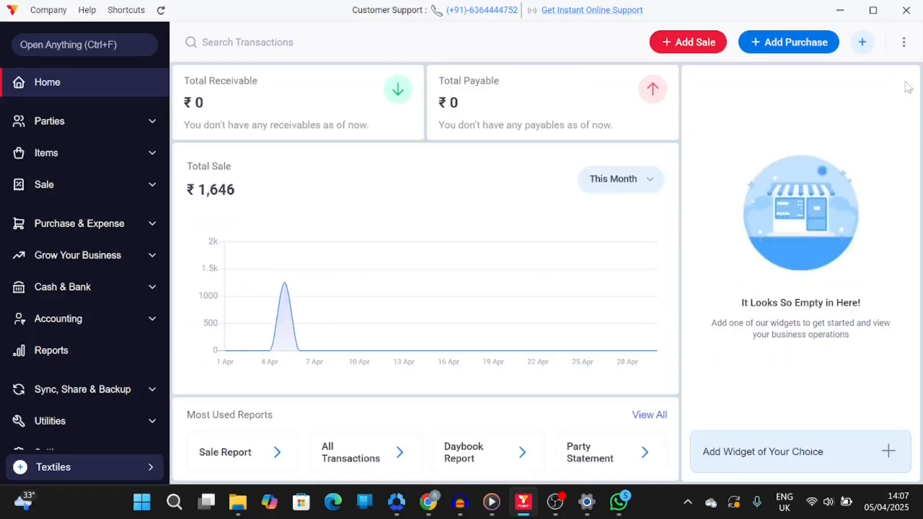
Search Open Anything for "sa" and close the search
click(63, 45)
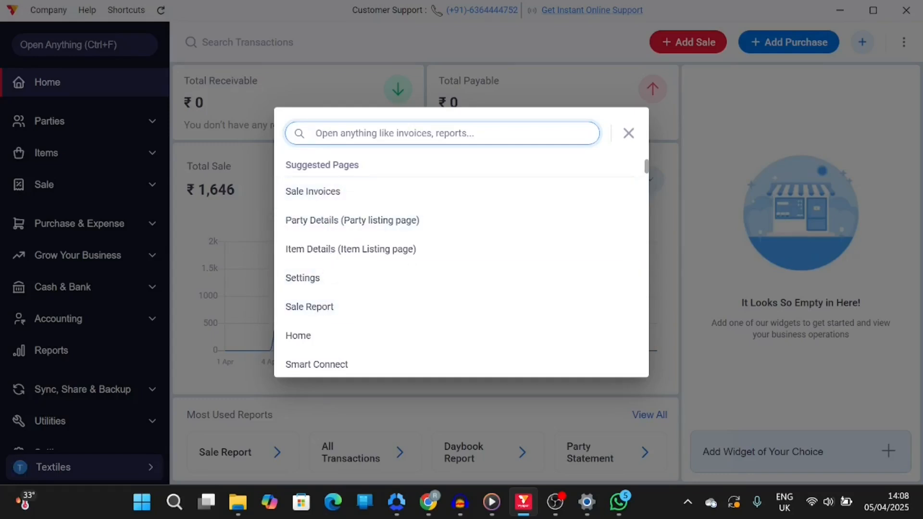
text(sa)
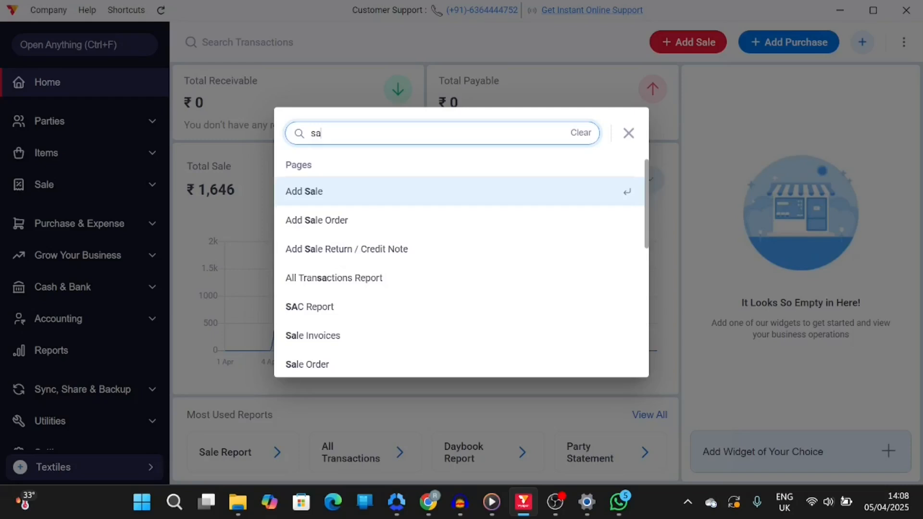
click(627, 135)
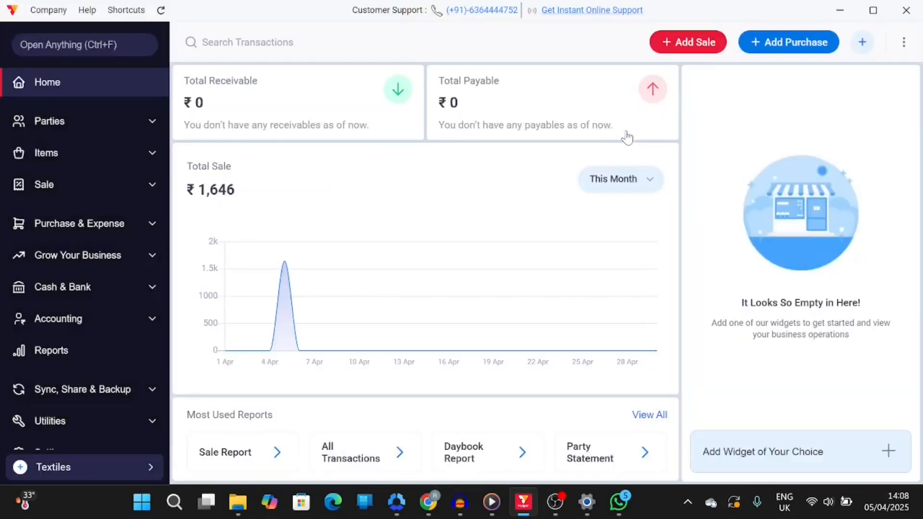
Open the Plans & Pricing page and scroll through the plans
scroll(53, 366, down, 2)
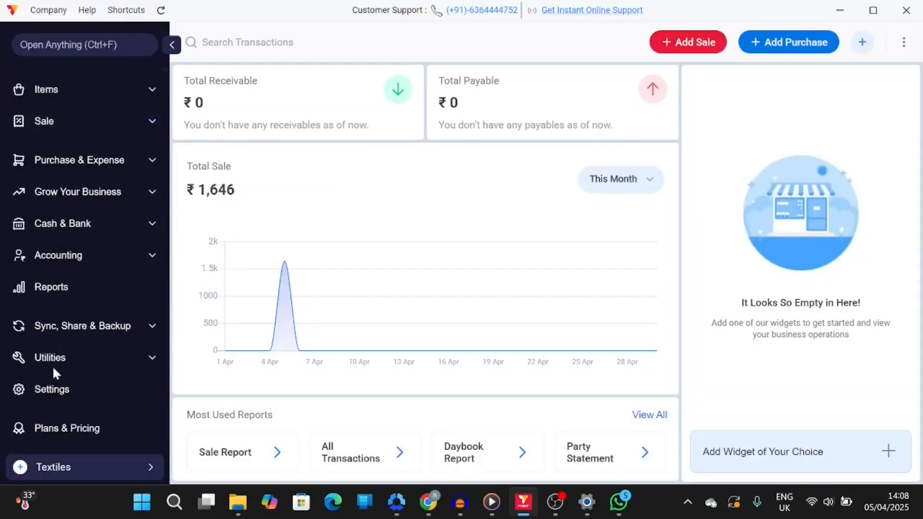
click(70, 428)
scroll(728, 223, down, 3)
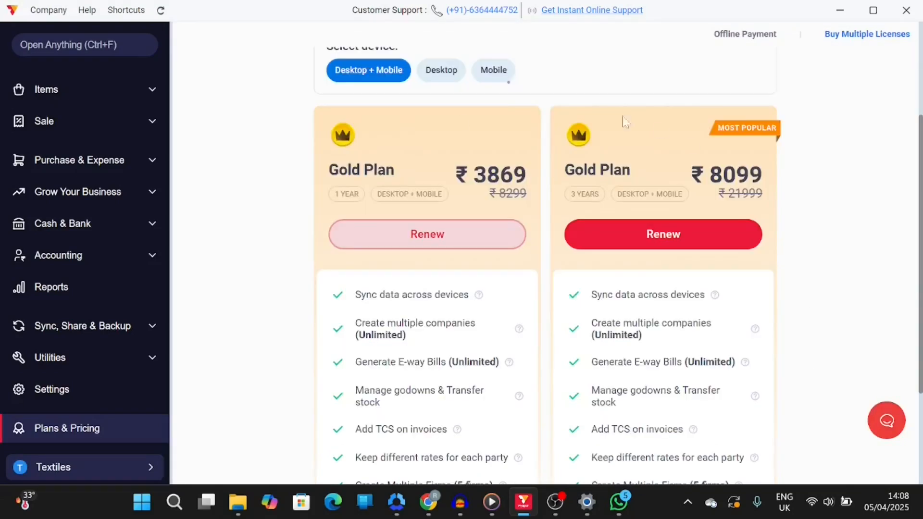